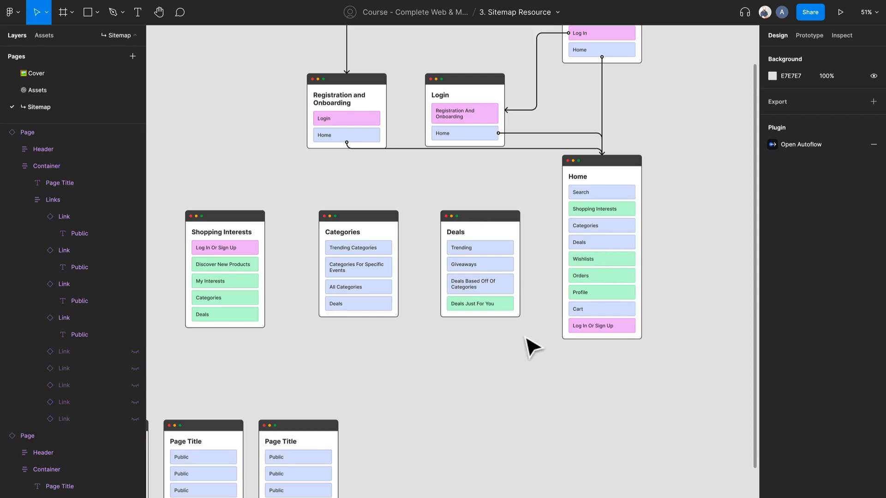
drag(530, 344, 417, 320)
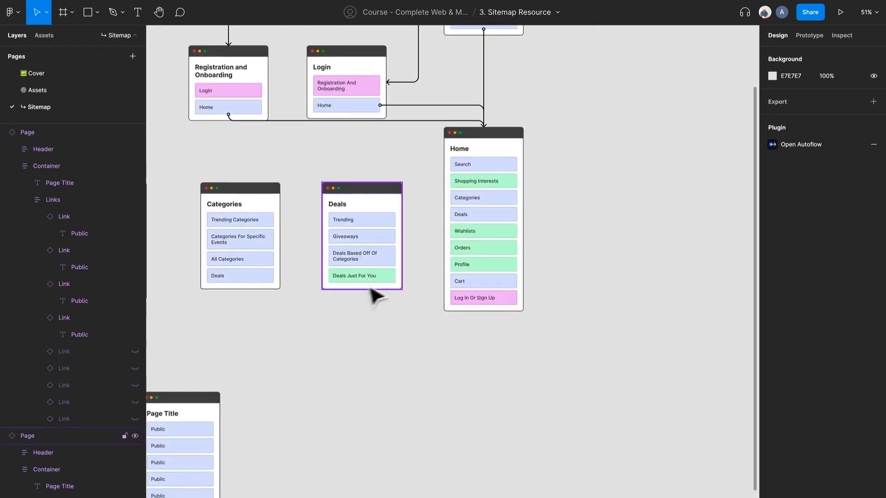
scroll(346, 300, down, 1)
scroll(343, 295, up, 5)
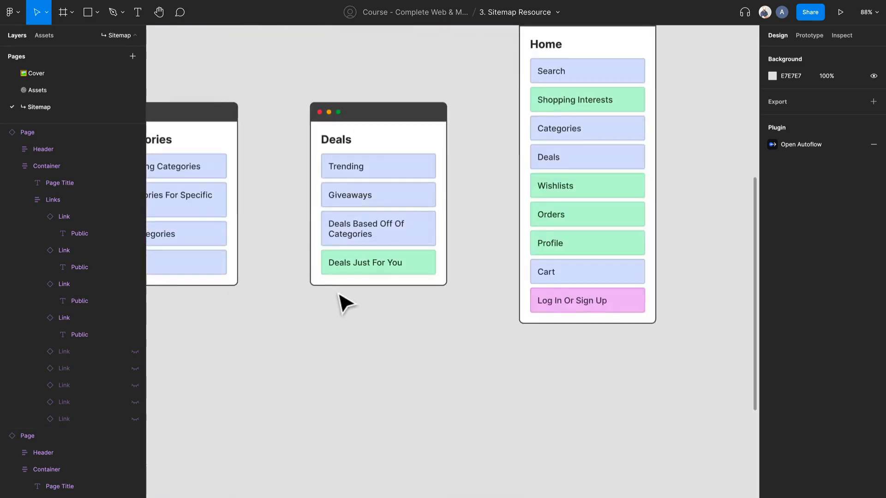
drag(338, 300, 452, 316)
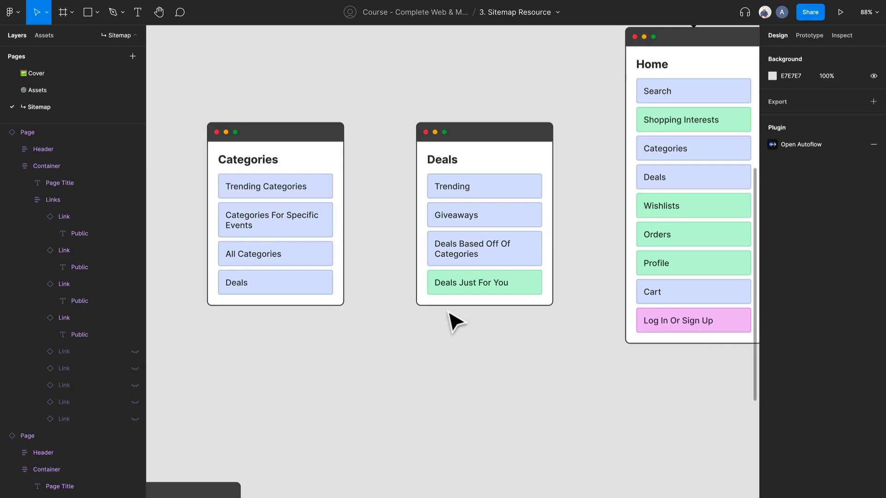
Move one of the blank Page Title cards up beside the Home page card
scroll(540, 224, down, 3)
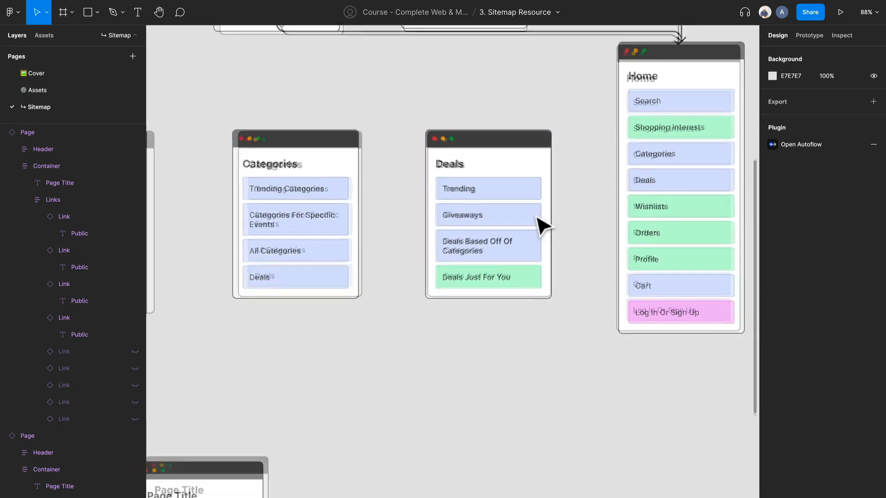
drag(502, 333, 602, 206)
scroll(595, 198, down, 5)
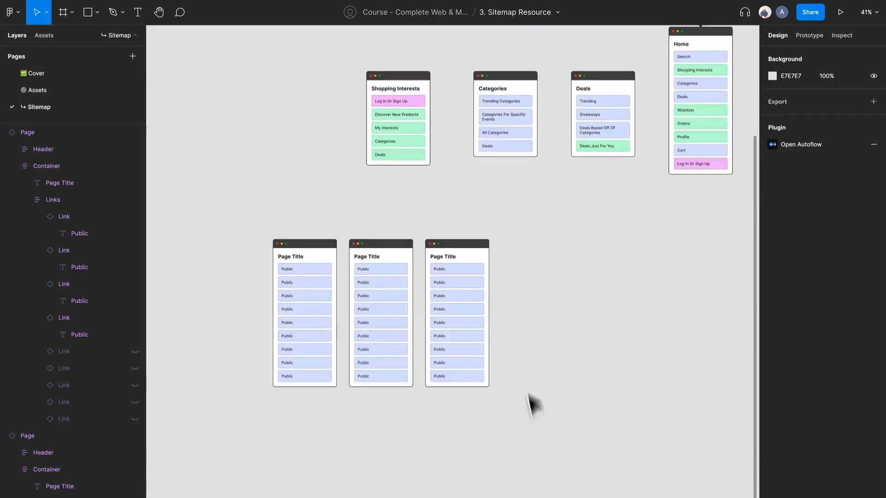
drag(561, 462, 251, 227)
drag(291, 273, 484, 131)
click(456, 203)
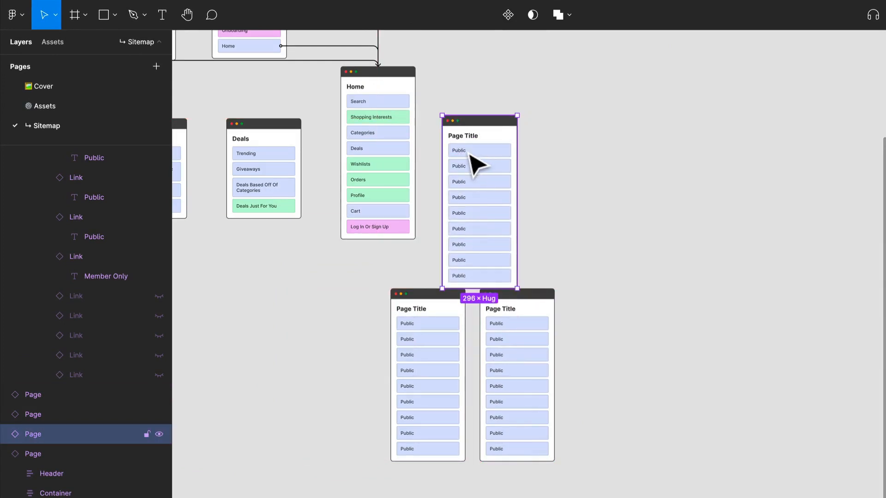
Change the title of the page card beside Home to "Cart"
scroll(425, 219, up, 3)
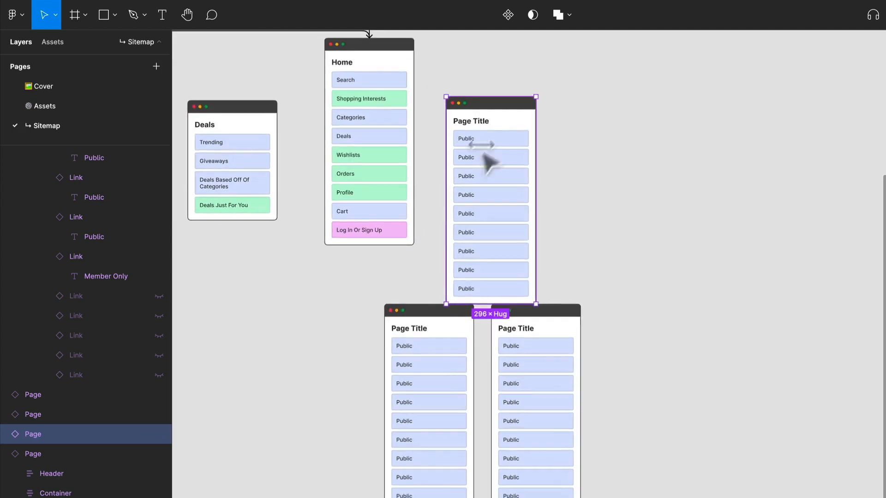
scroll(472, 142, up, 6)
double_click(471, 141)
double_click(471, 141)
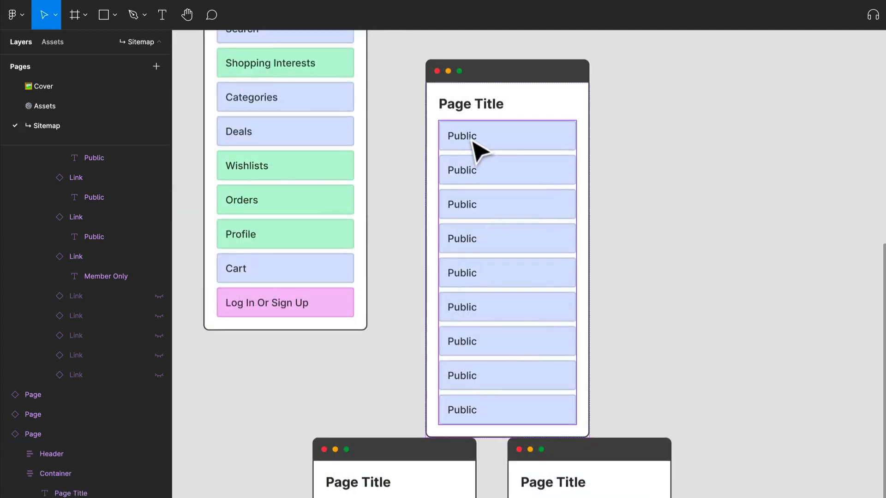
double_click(468, 103)
text(Ca)
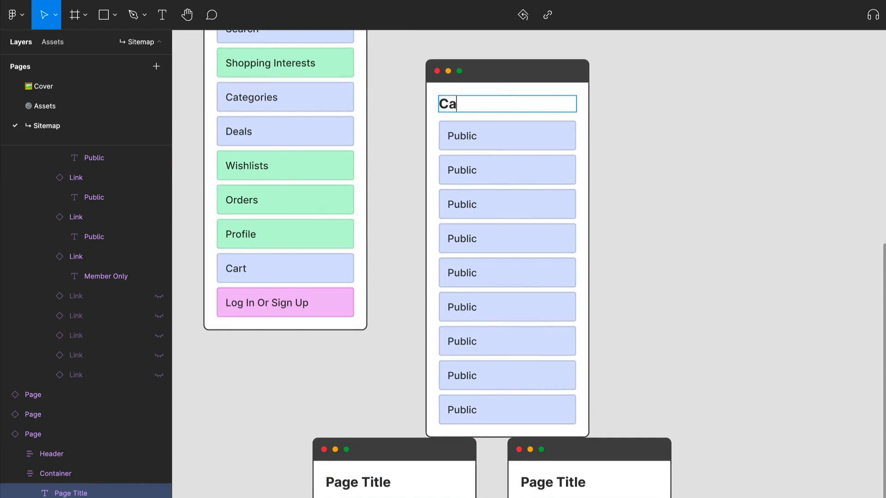
text(rt)
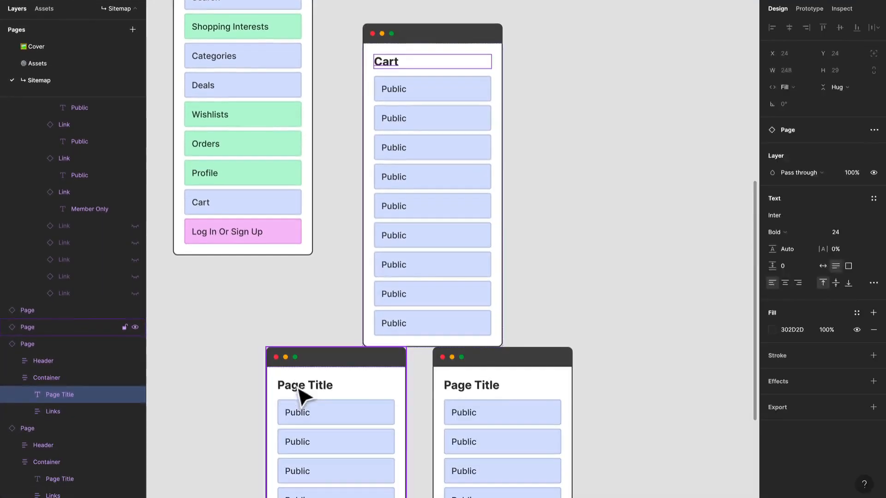
Move the two remaining blank page cards together away from the Cart card, down and to its right
click(352, 495)
shift+click(513, 483)
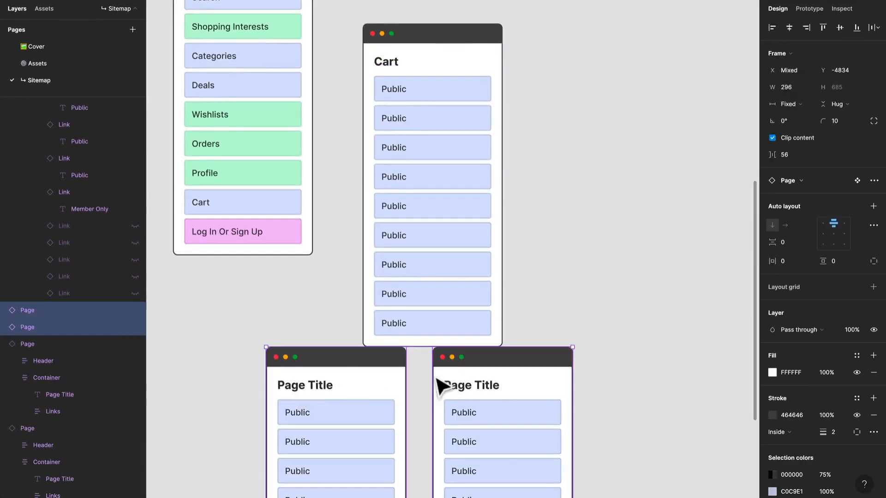
drag(458, 369, 719, 419)
Set the link type of the Cart card's first link to Log in or Sign Up
scroll(456, 164, up, 2)
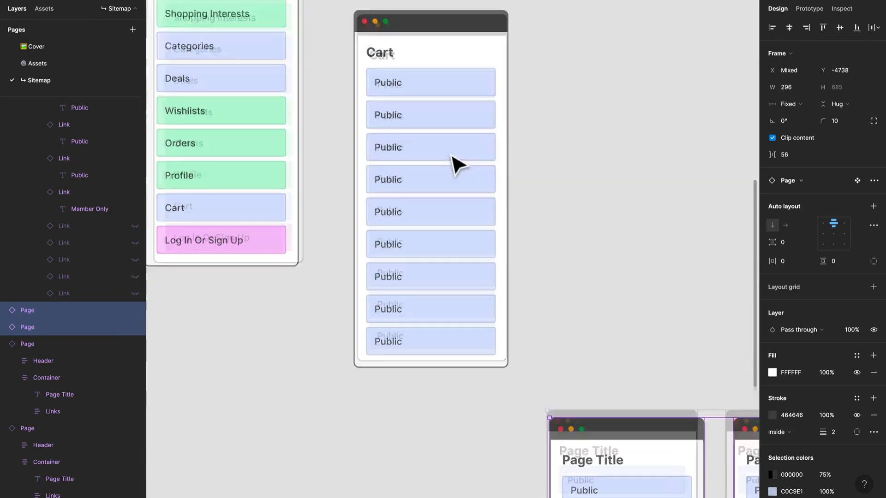
scroll(457, 163, up, 2)
click(491, 147)
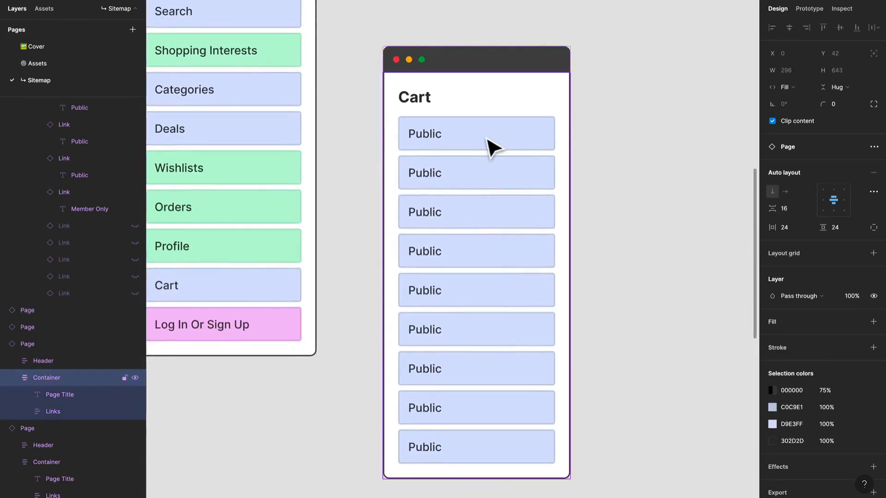
click(492, 146)
click(492, 147)
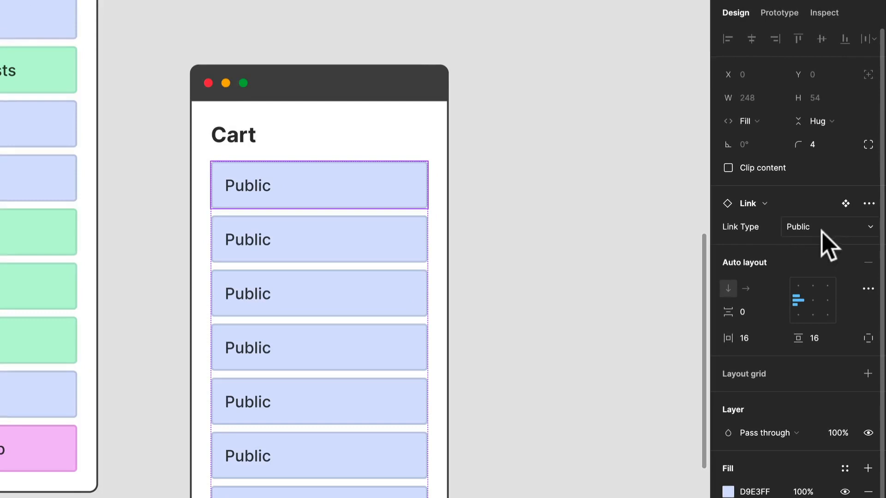
click(821, 230)
click(832, 174)
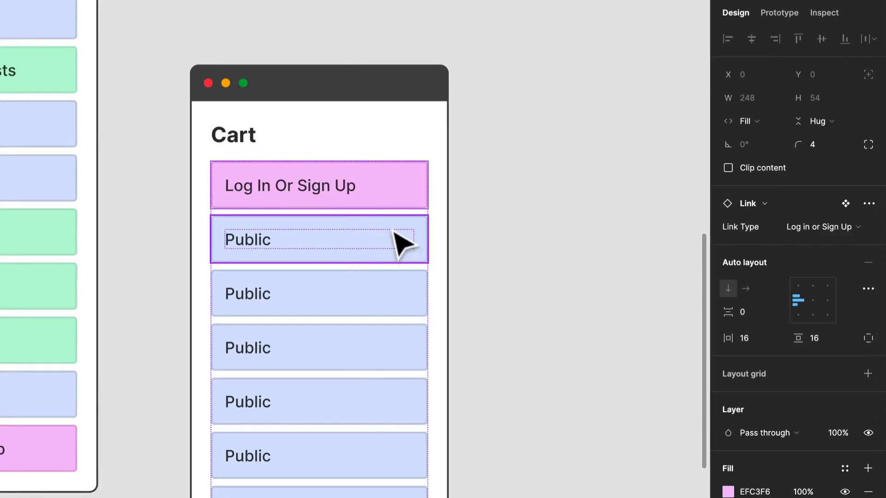
Change the text of the Cart card's second link to "Items In Your Cart"
click(340, 254)
click(276, 252)
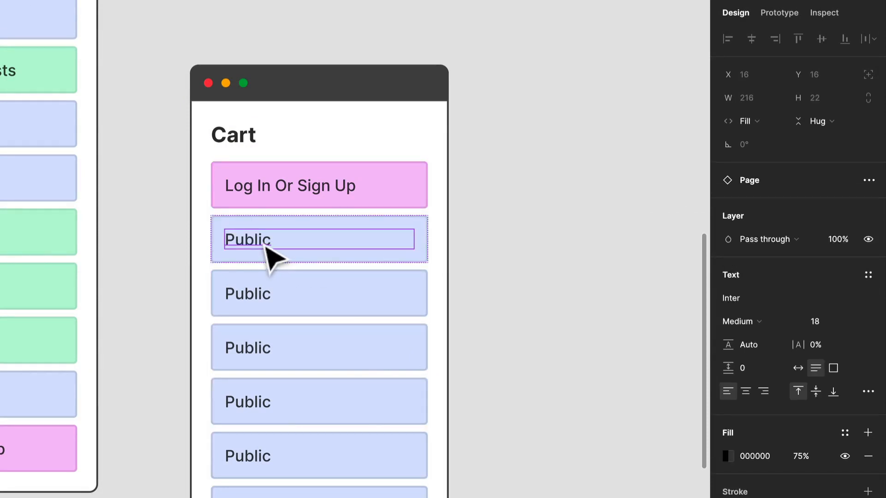
double_click(263, 243)
text(It)
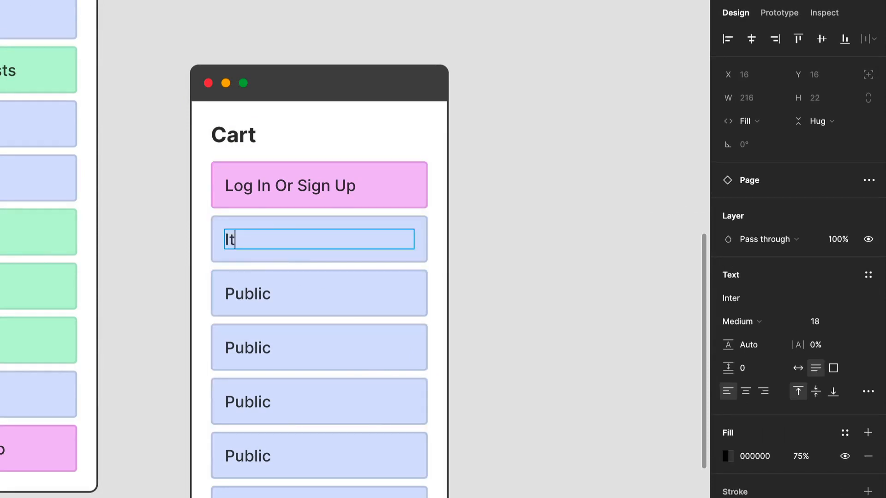
text(ems In Your Cart)
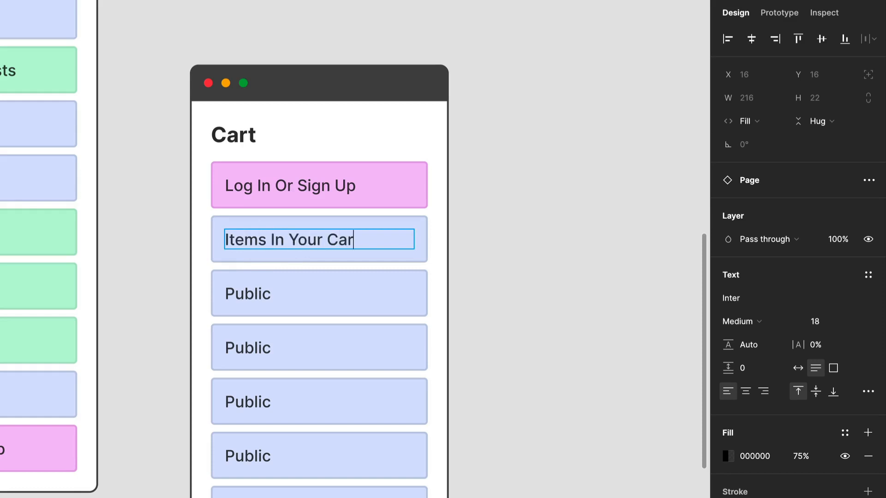
Change the text of the Cart card's third link to "Similar Items"
double_click(258, 294)
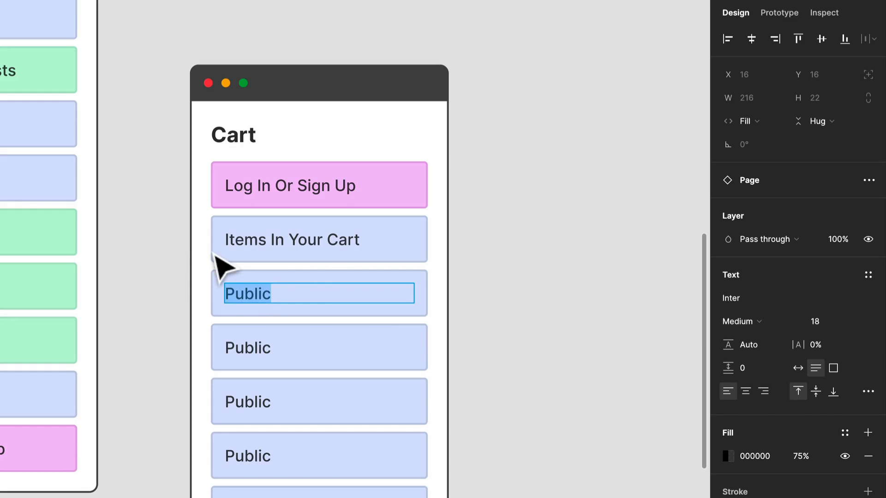
text(Similar )
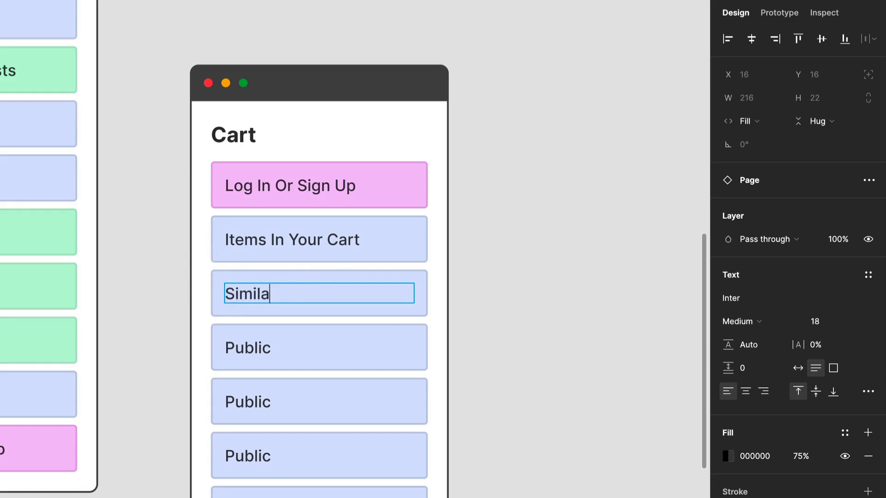
text(Items)
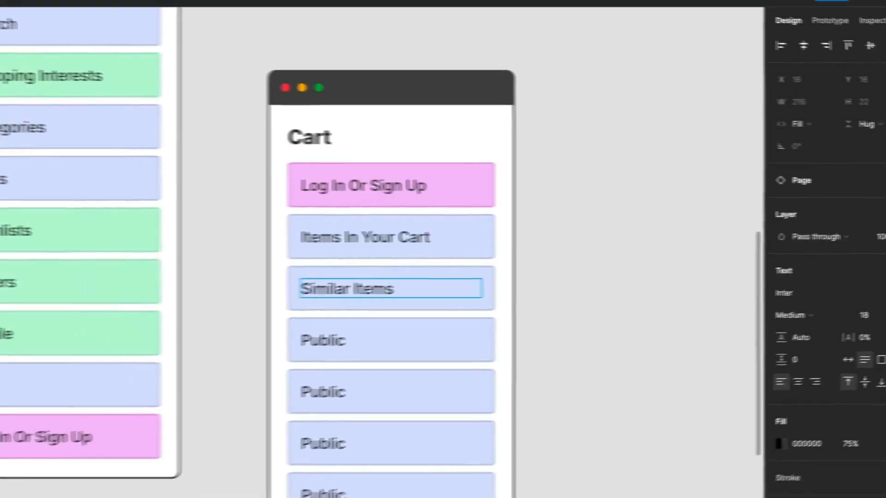
key(Escape)
Hide the six unused Public links below "Similar Items" in the Cart card
click(563, 338)
shift+click(561, 367)
shift+click(545, 407)
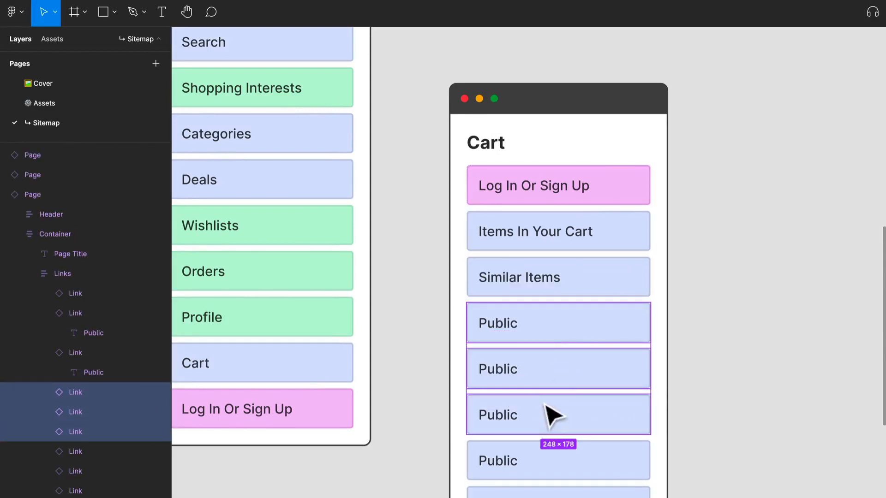
shift+click(532, 471)
shift+click(529, 492)
shift+click(522, 415)
key(ctrl+shift+h)
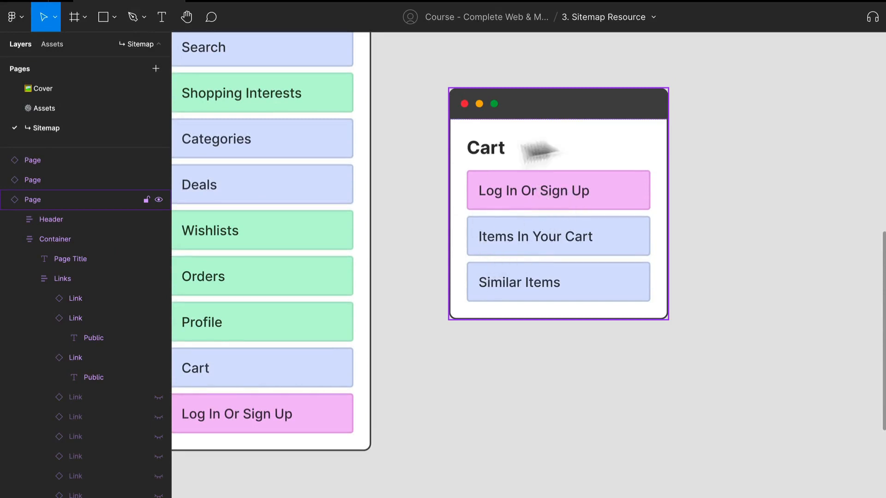
Place a blank Page Title card to the right of the Cart card, aligned with its top edge
scroll(636, 198, down, 5)
scroll(676, 241, right, 5)
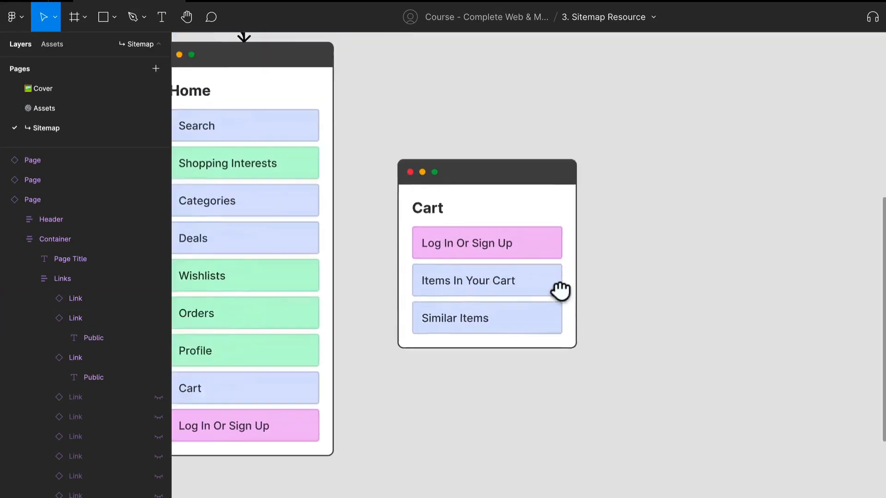
scroll(562, 293, down, 2)
drag(525, 306, 628, 202)
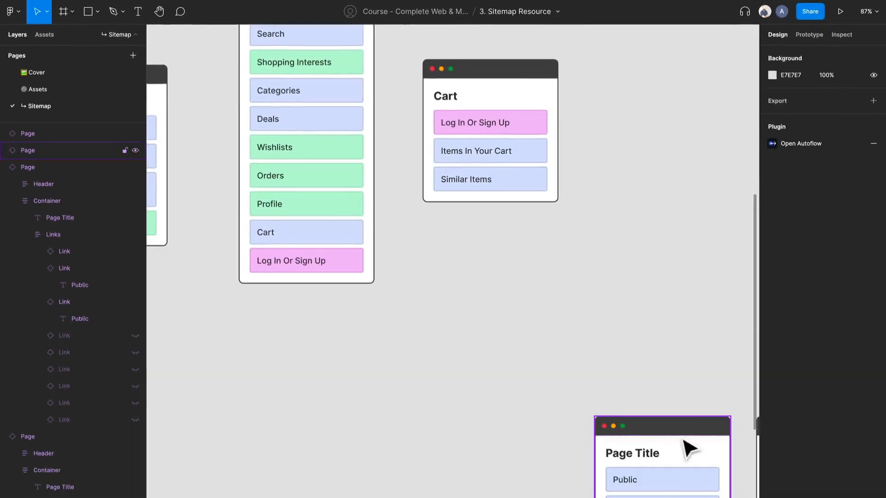
drag(683, 439, 696, 88)
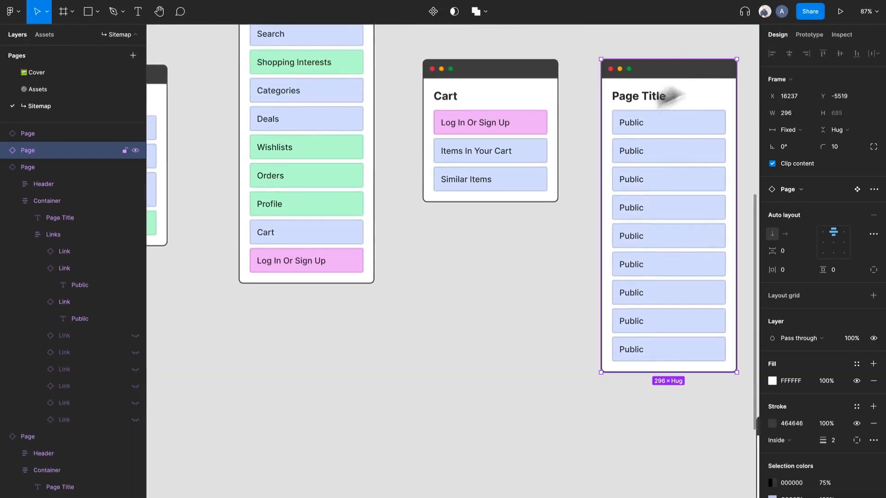
Show the first hidden link below "Similar Items" in the Cart card again
drag(552, 154, 415, 164)
click(352, 172)
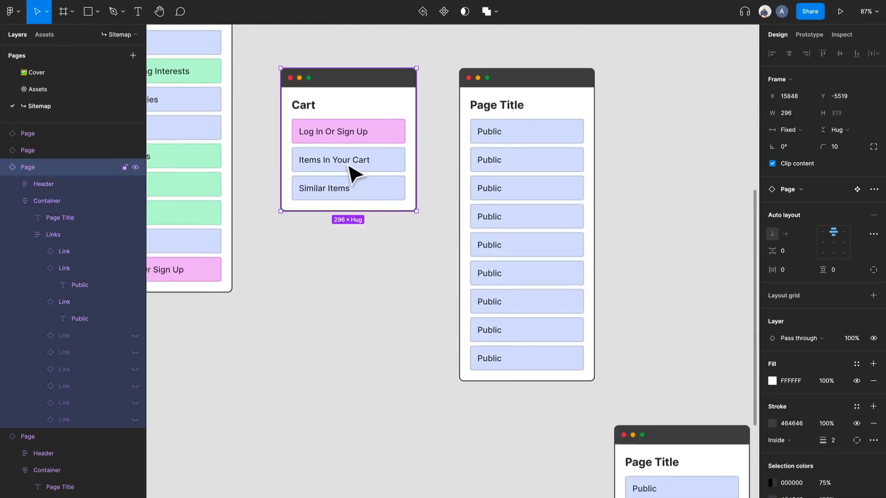
click(350, 168)
click(352, 172)
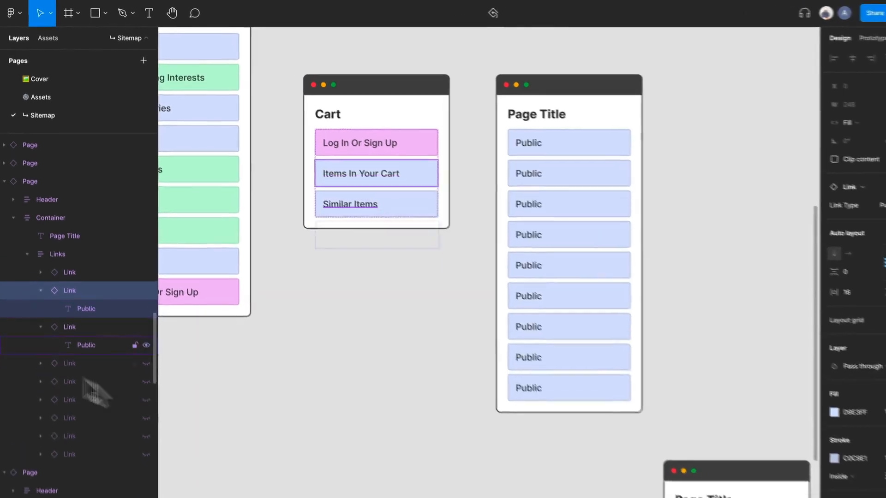
click(158, 396)
Change the text of the Cart card's fourth link to "Place Order"
click(390, 256)
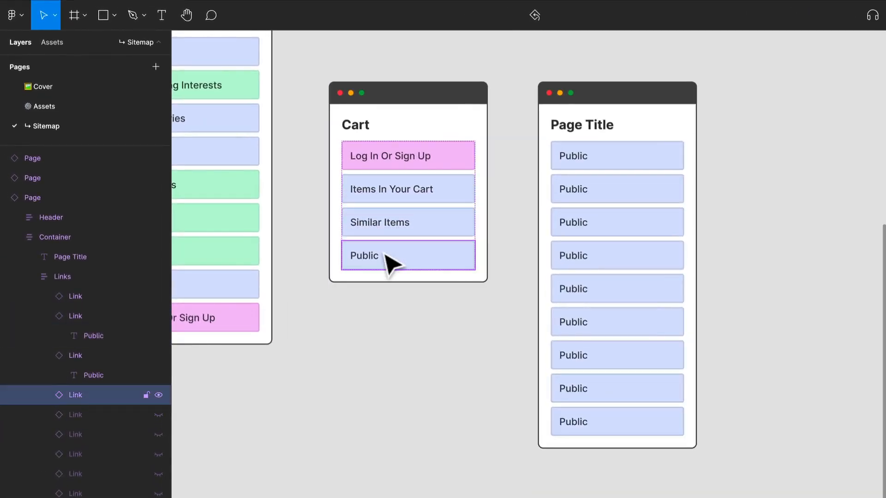
double_click(363, 263)
double_click(358, 254)
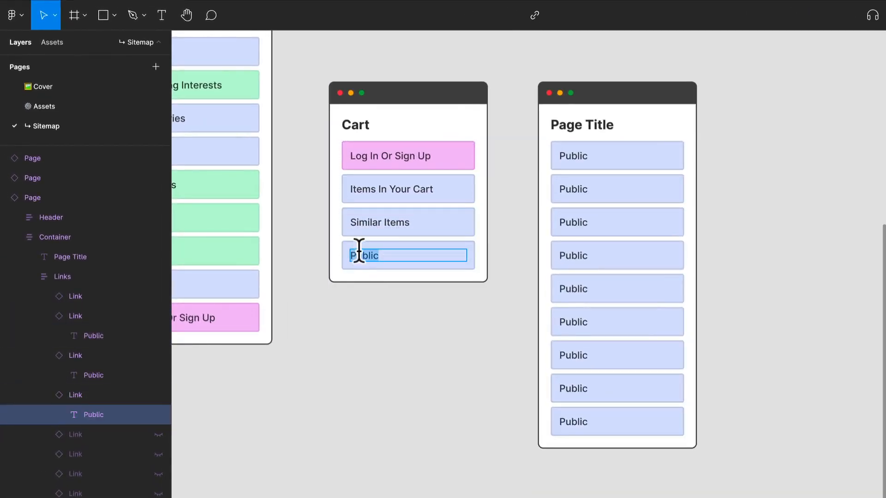
text(Placeh)
key(BackSpace)
text(Order)
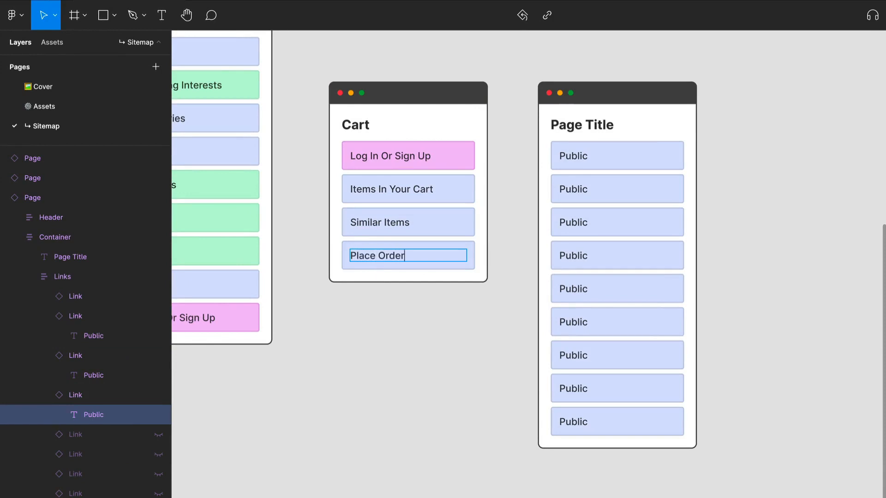
key(Escape)
click(375, 332)
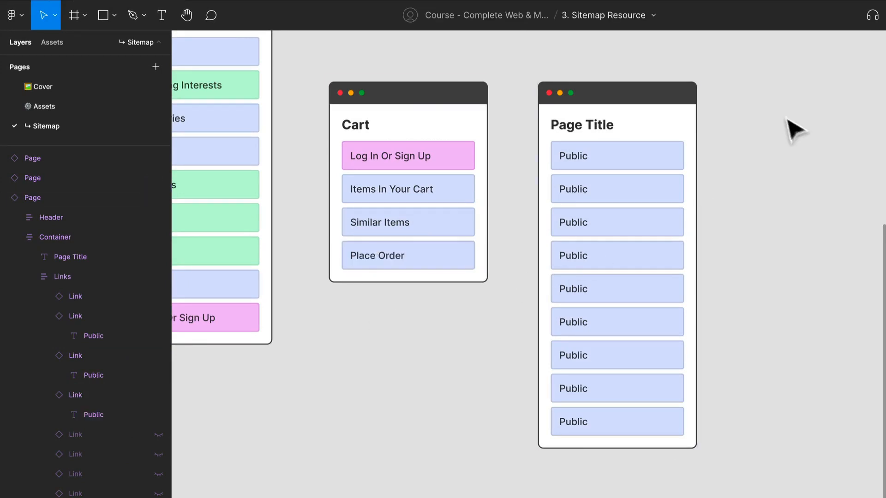
Change the title of the blank page card beside Cart to "Profile"
click(613, 134)
double_click(613, 135)
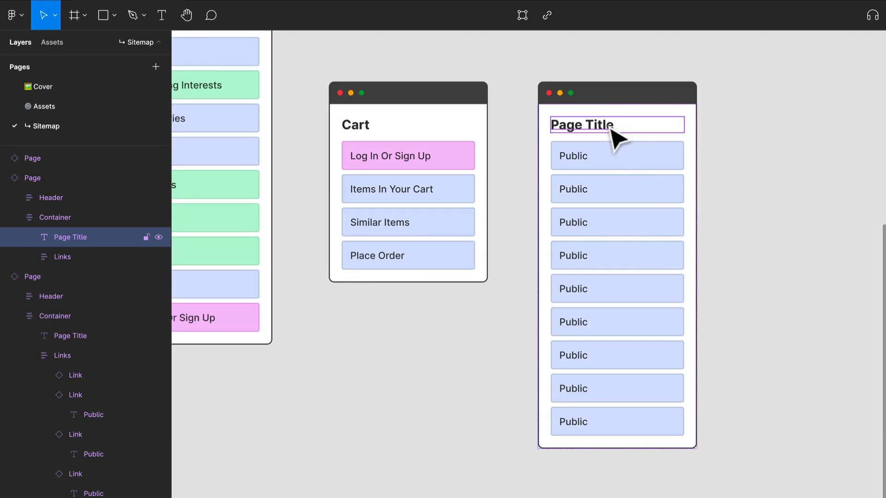
double_click(608, 125)
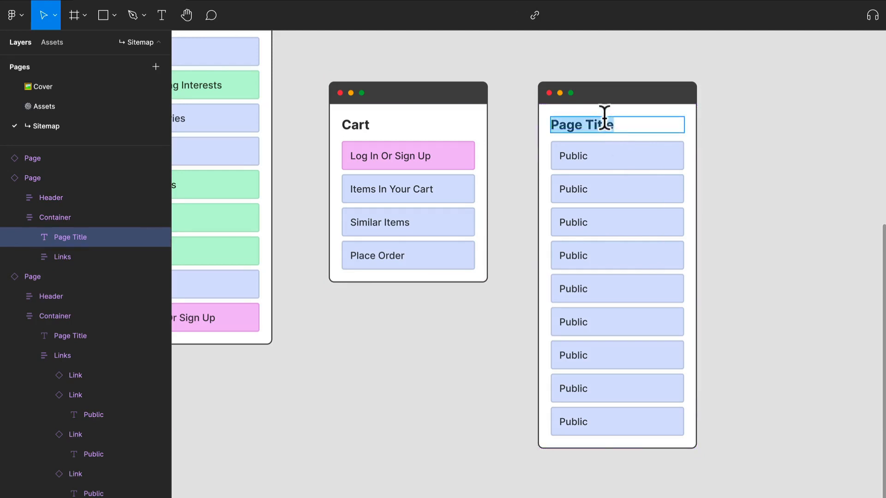
text(Profile)
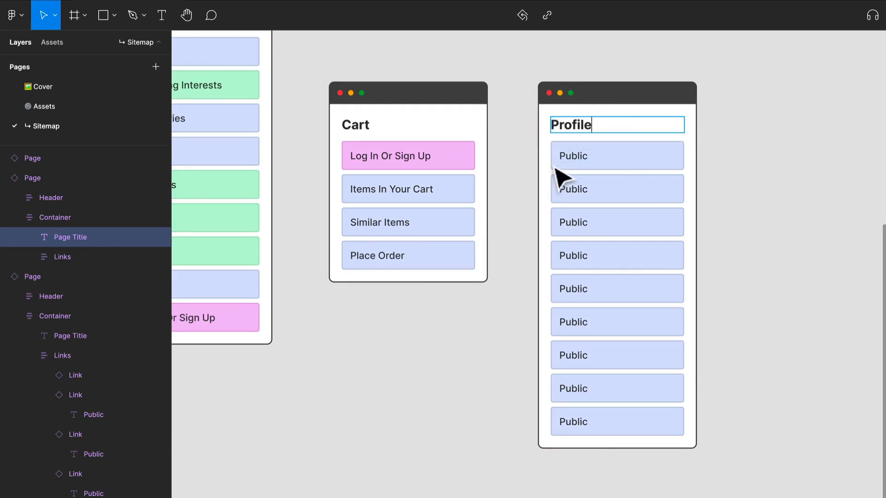
Set the link type of the Profile card's first link to "Log In or Sign Up"
drag(460, 164, 522, 175)
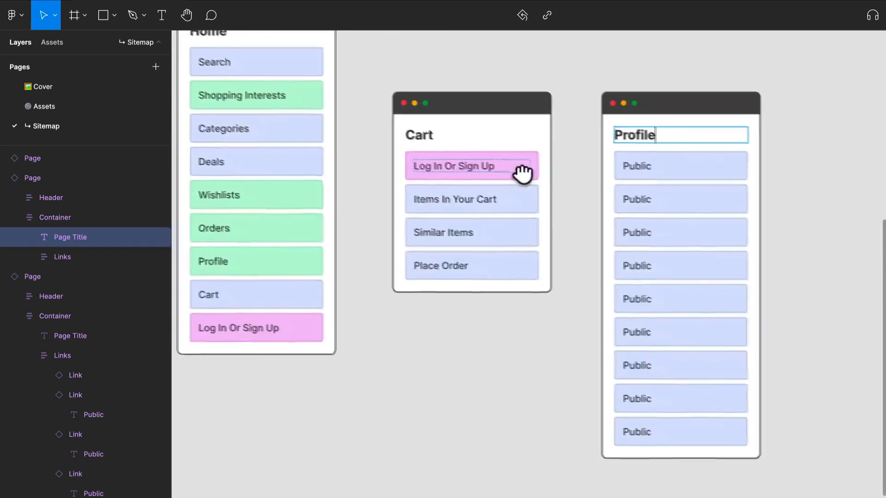
click(692, 166)
click(787, 190)
double_click(723, 173)
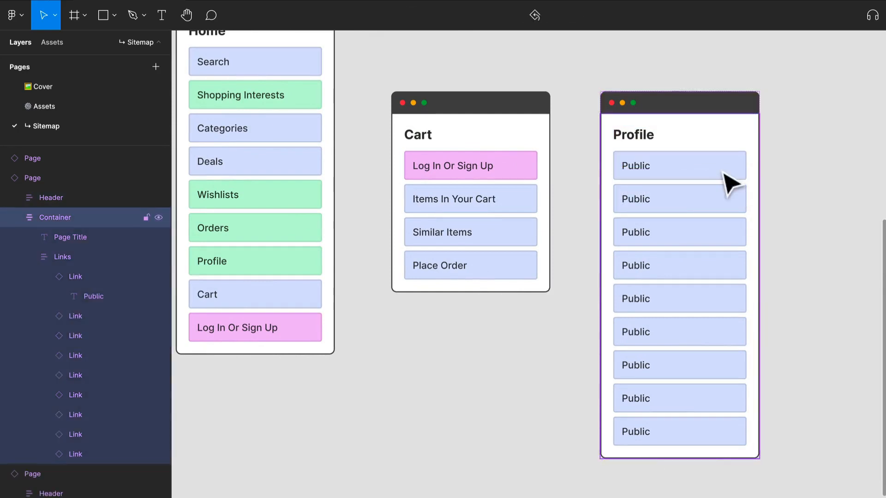
double_click(724, 174)
double_click(723, 173)
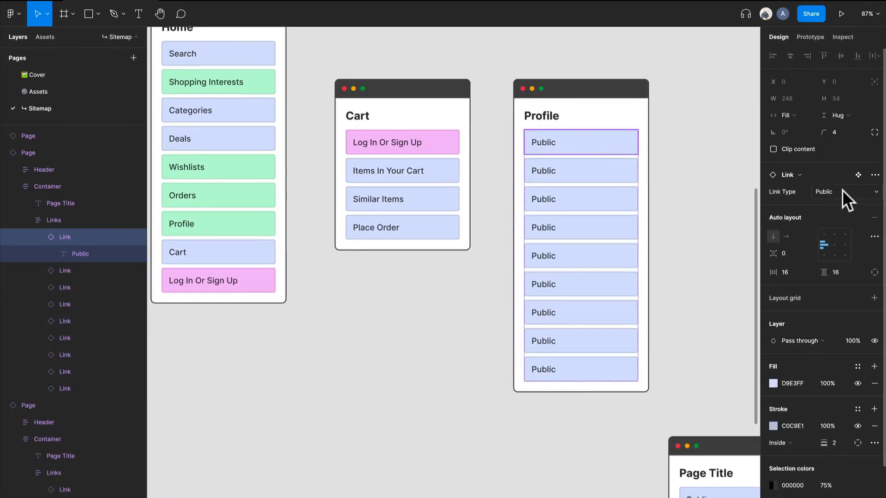
click(843, 189)
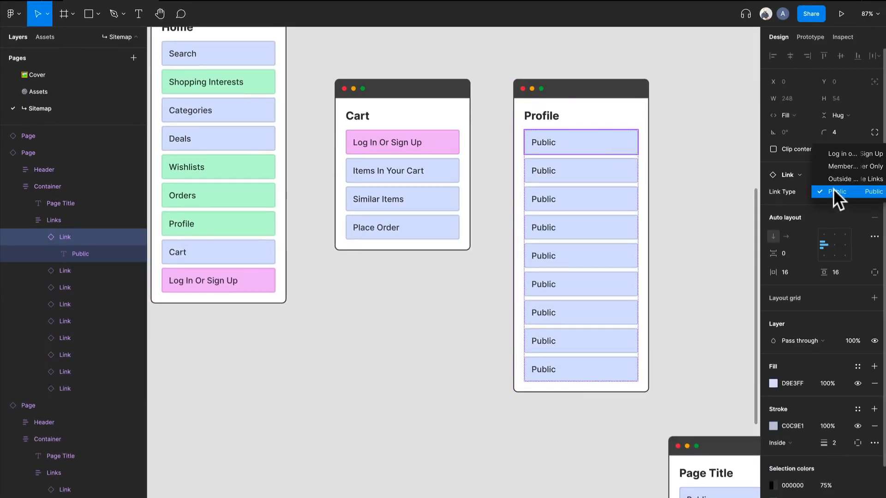
click(849, 154)
Set the link type of the Profile card's second through sixth links to "Member Only"
click(532, 182)
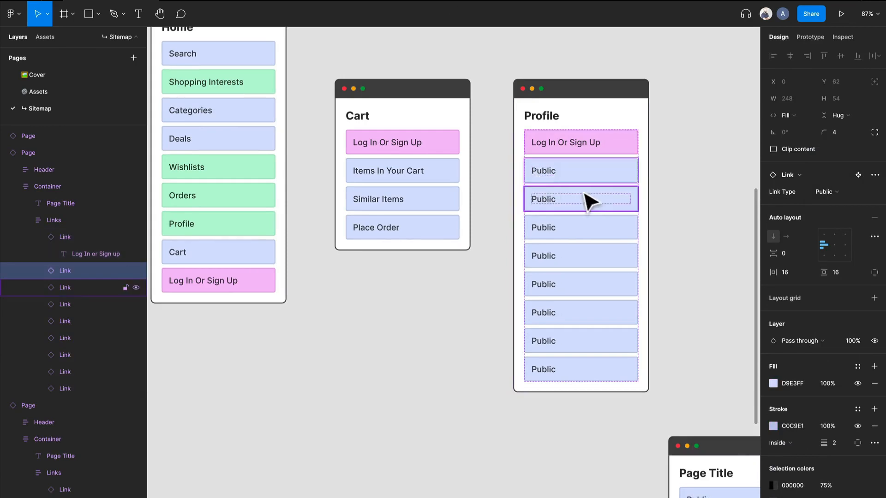
shift+click(602, 209)
shift+click(594, 233)
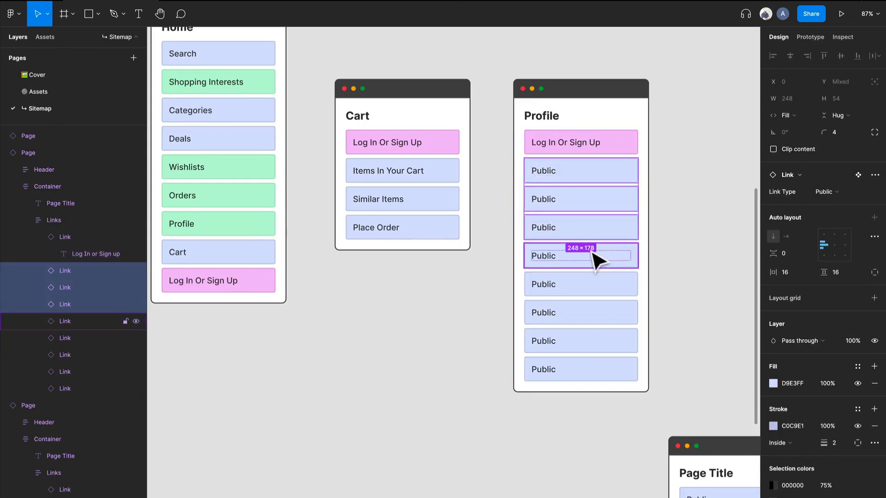
shift+click(595, 257)
shift+click(595, 283)
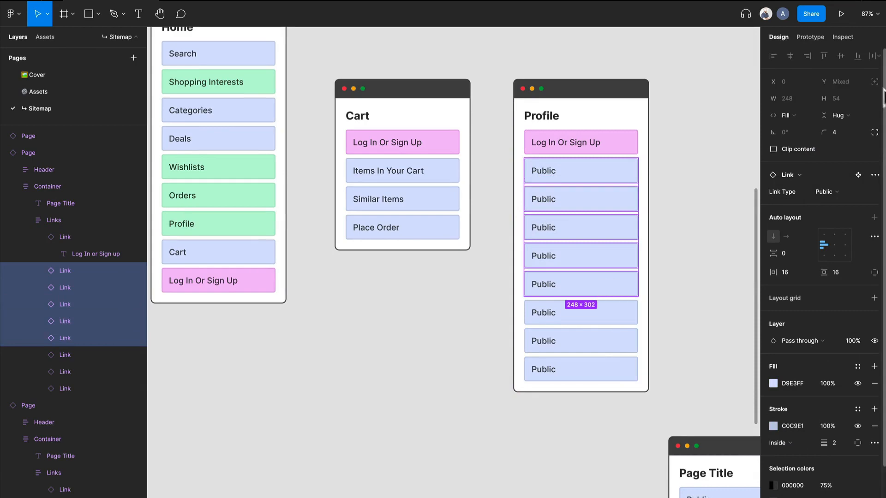
click(831, 188)
click(862, 167)
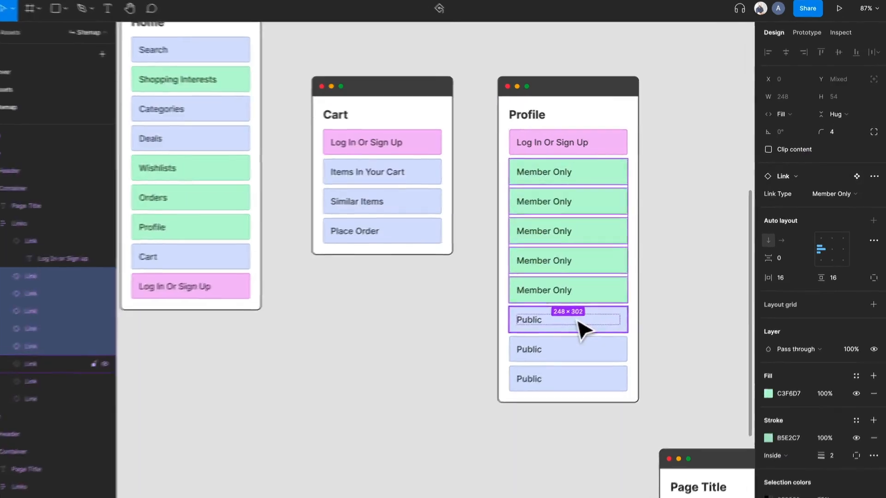
Remove the last three Public links from the Profile card
click(579, 316)
shift+click(595, 344)
shift+click(587, 359)
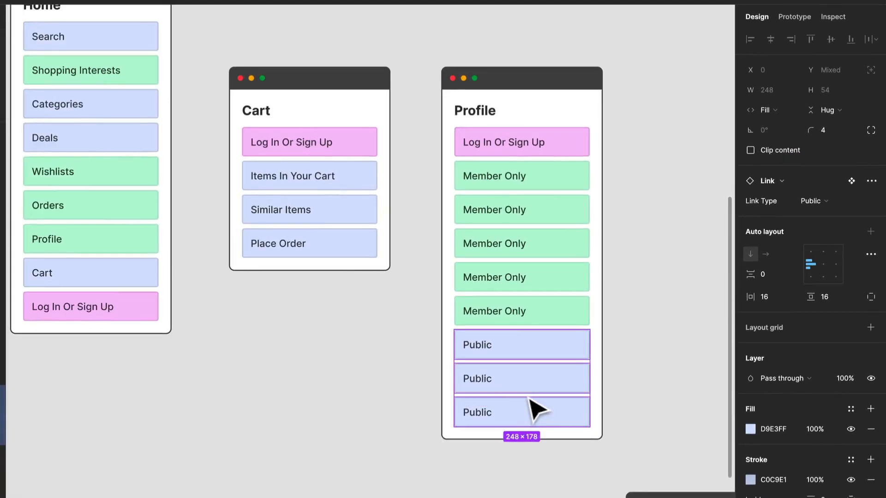
key(Delete)
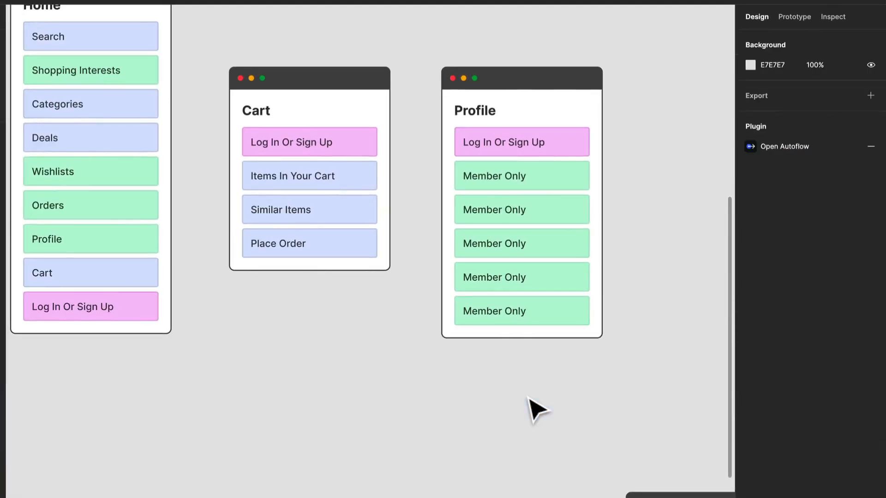
Change the text of the Profile card's first Member Only link to "Account Settings"
click(498, 185)
double_click(501, 187)
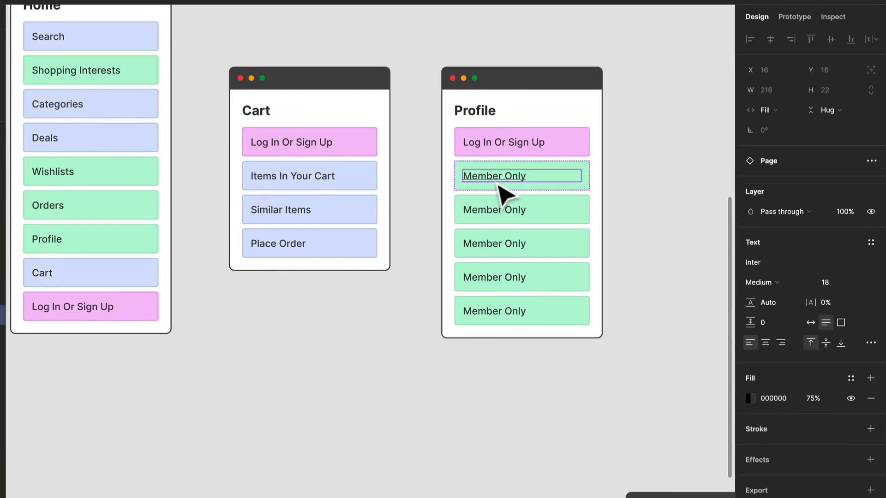
double_click(496, 179)
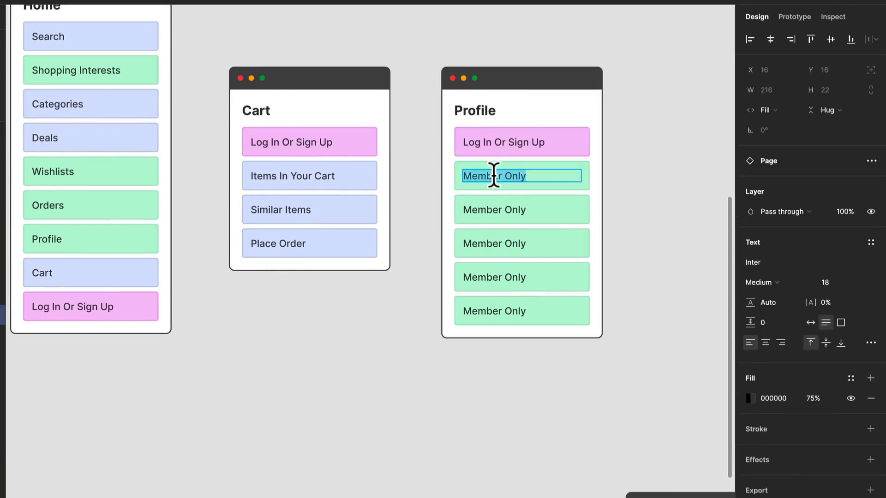
text(ACCO)
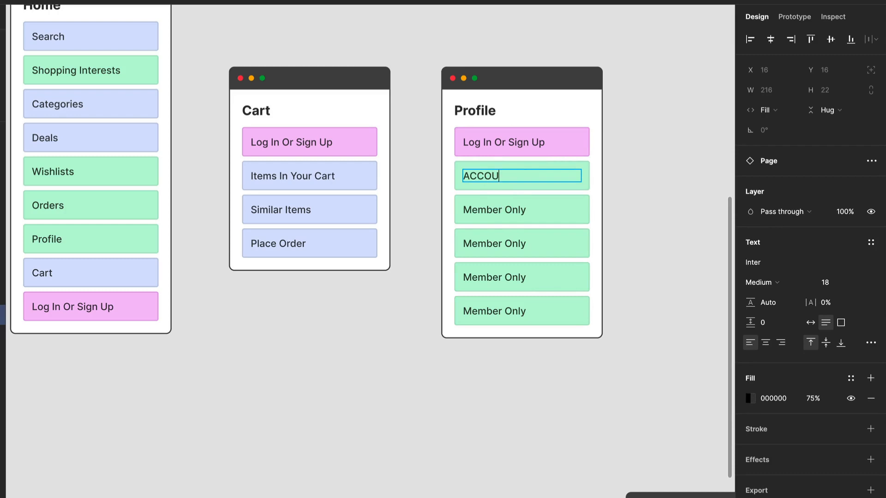
text(U)
key(BackSpace)
key(BackSpace)
key(BackSpace)
key(BackSpace)
text(ccount Settings)
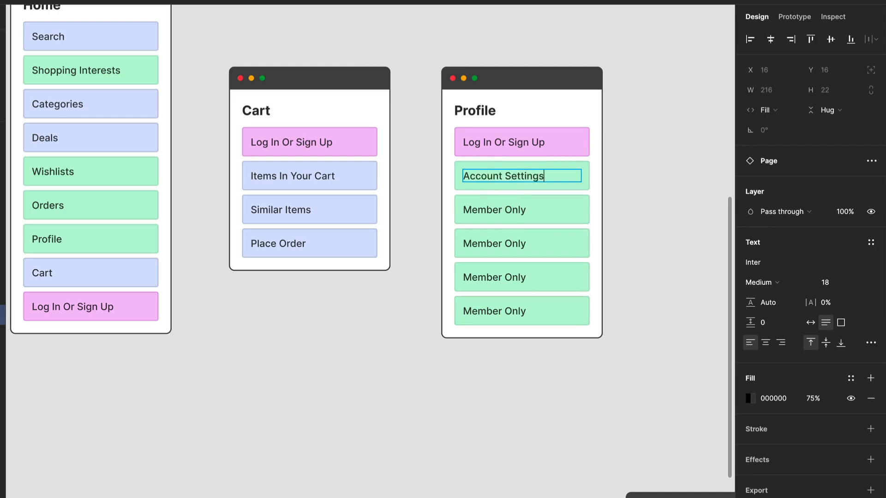
Change the text of the two links below "Account Settings" to "My Interests" and "Customer Service"
double_click(502, 208)
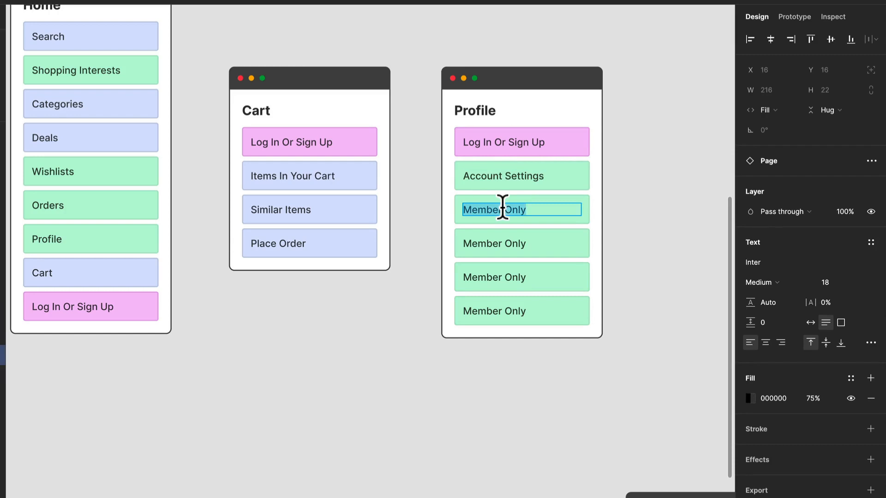
text(My Interests)
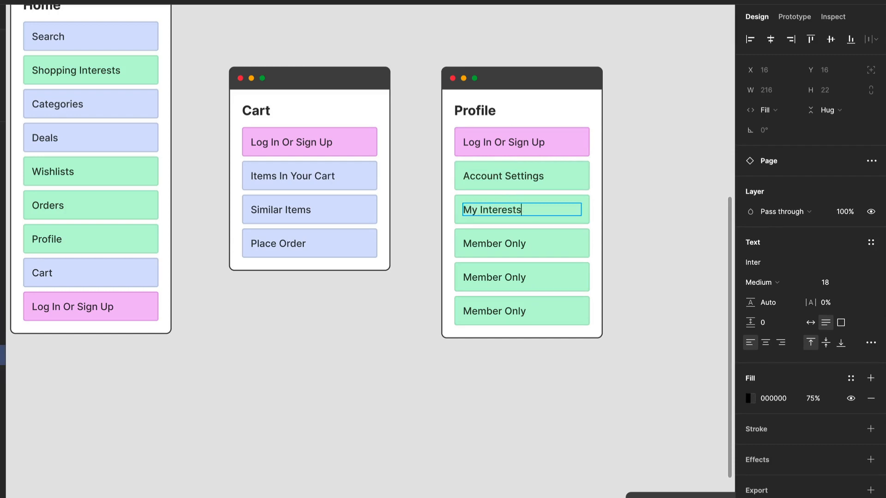
double_click(482, 238)
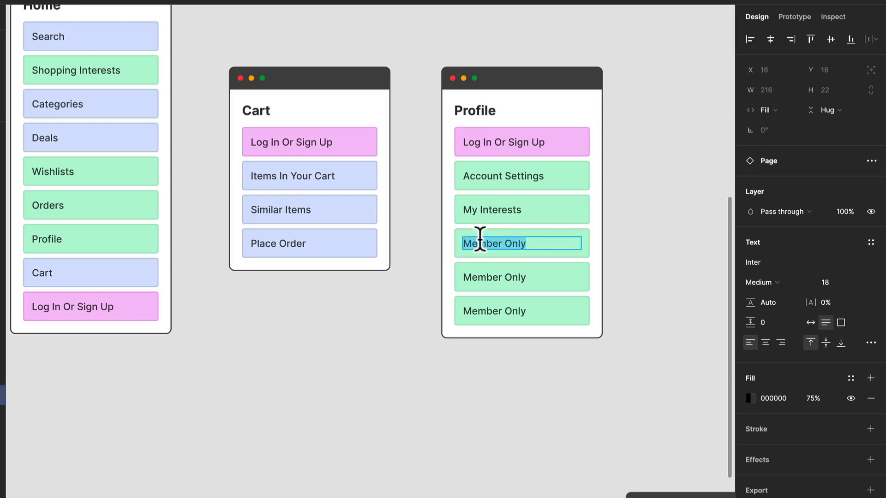
text(Customer)
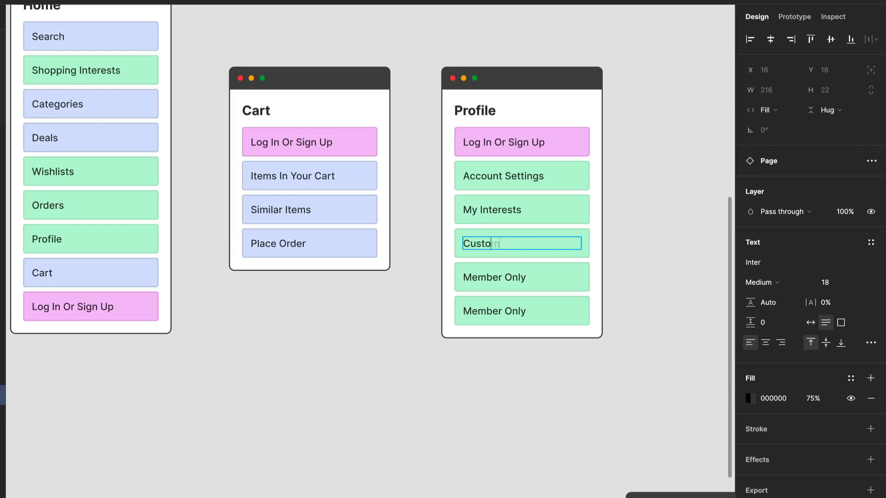
text( Service)
Change the Profile card's fifth link to "Orders" and remove the remaining Member Only link below it
double_click(494, 272)
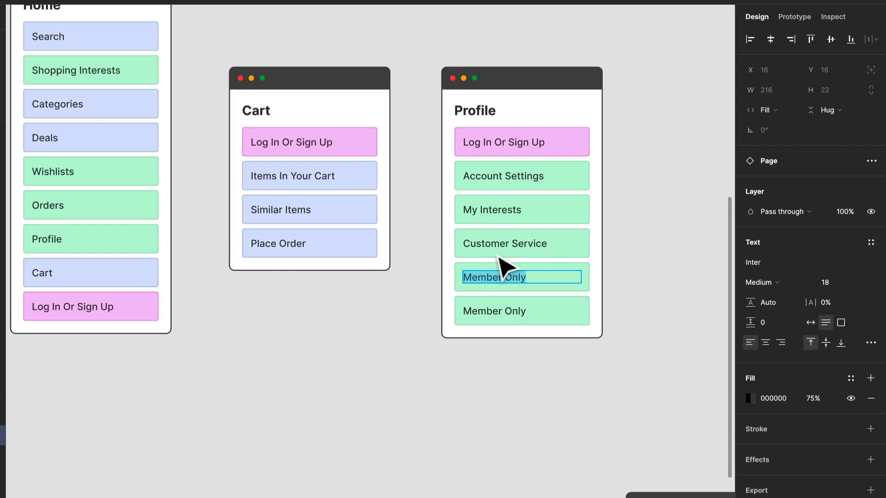
text(Orders)
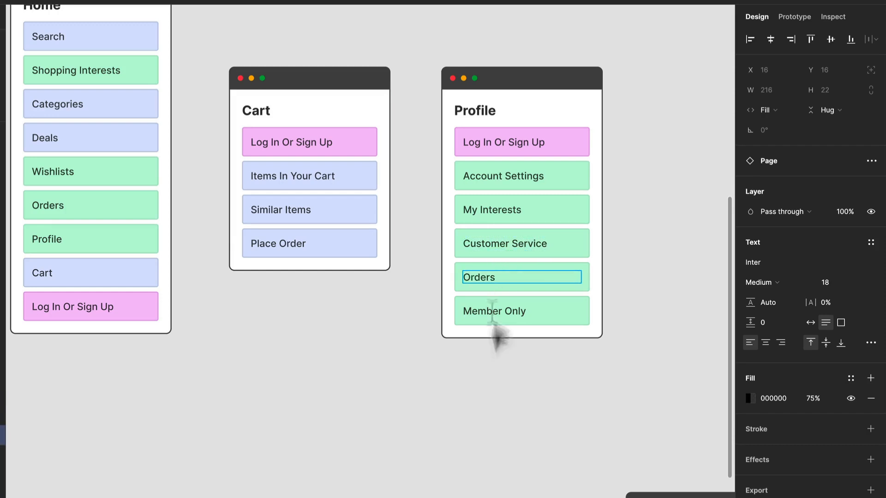
click(513, 311)
key(Delete)
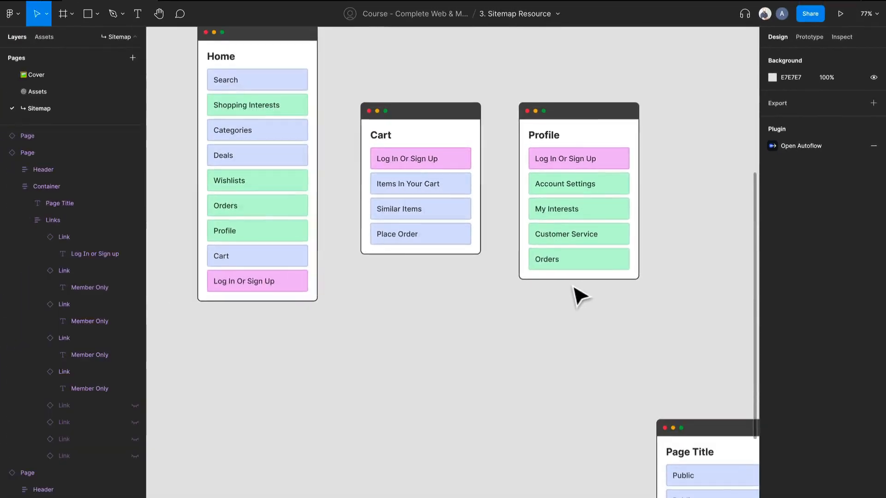
Duplicate the Profile card to its right, aligned with its top edge, and title the copy "Orders"
drag(580, 298, 417, 326)
drag(450, 173, 613, 177)
scroll(600, 180, right, 1)
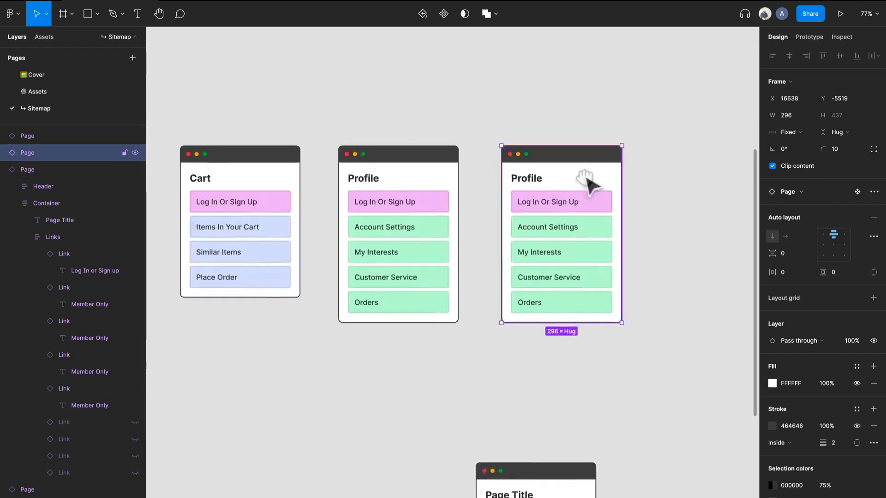
double_click(535, 177)
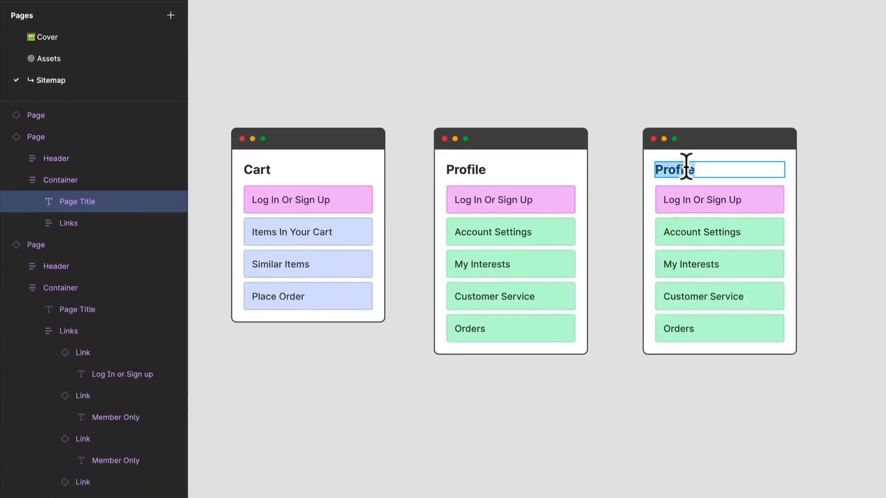
text(Orders)
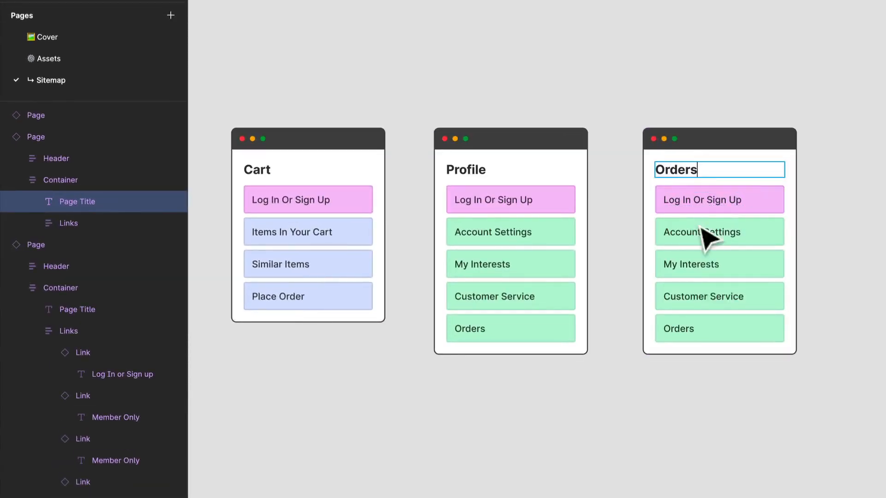
Change the text of the Orders card's second link to "Search And Filters"
drag(471, 298, 414, 303)
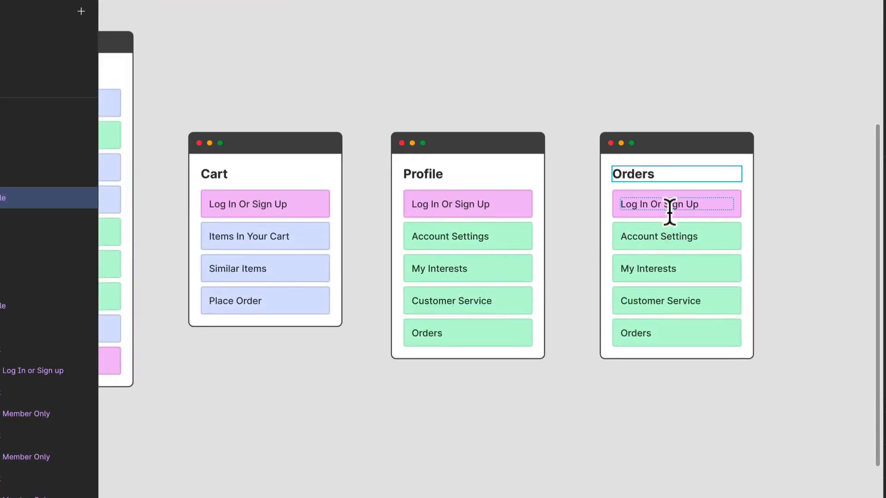
click(659, 236)
double_click(658, 236)
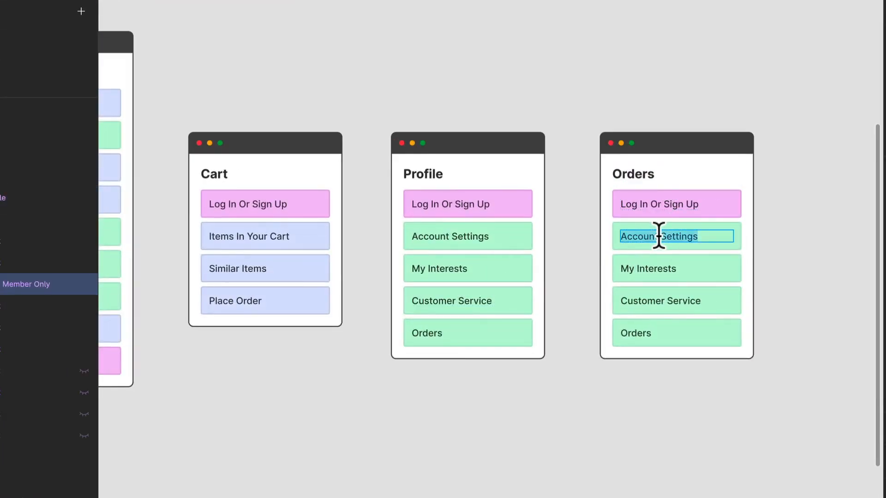
text(Search)
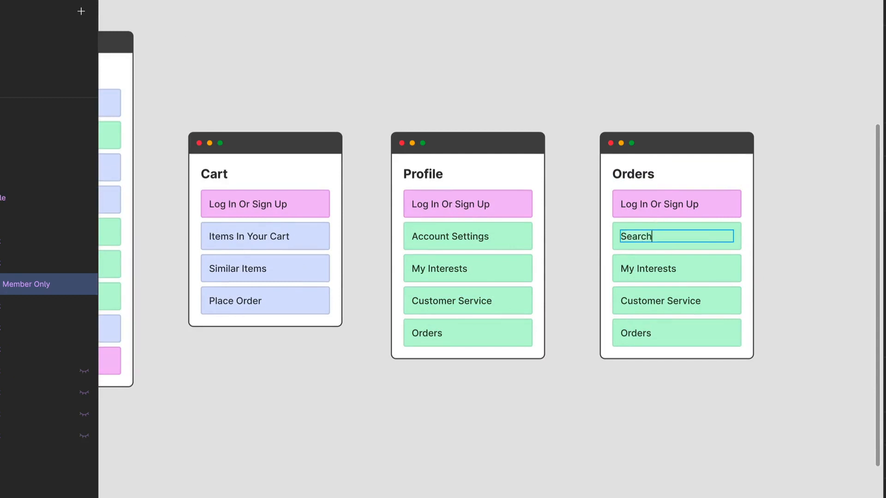
text( And Filters)
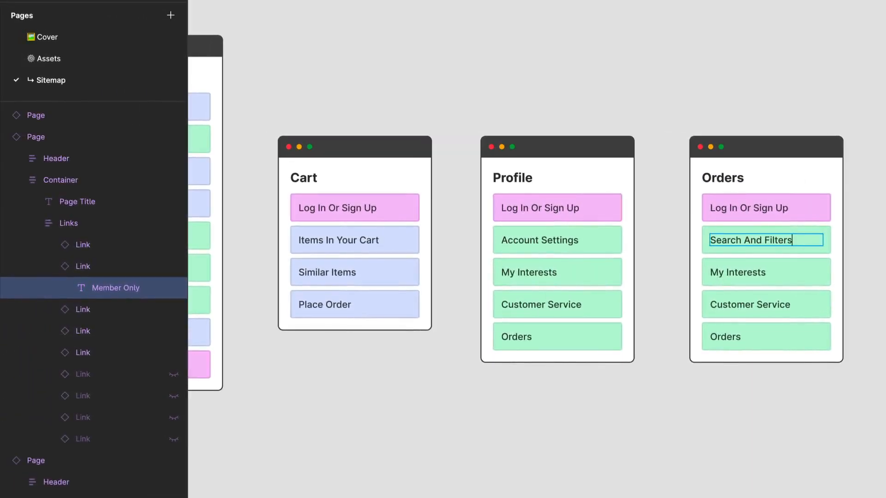
Change the text of the Orders card's third and fourth links to "In Progress Orders" and "Past Orders"
double_click(743, 272)
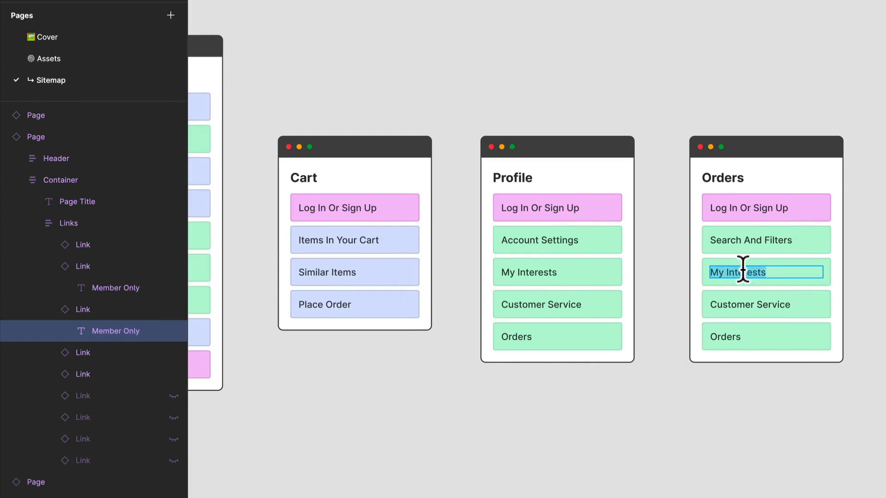
text(In)
text(Progress Orders)
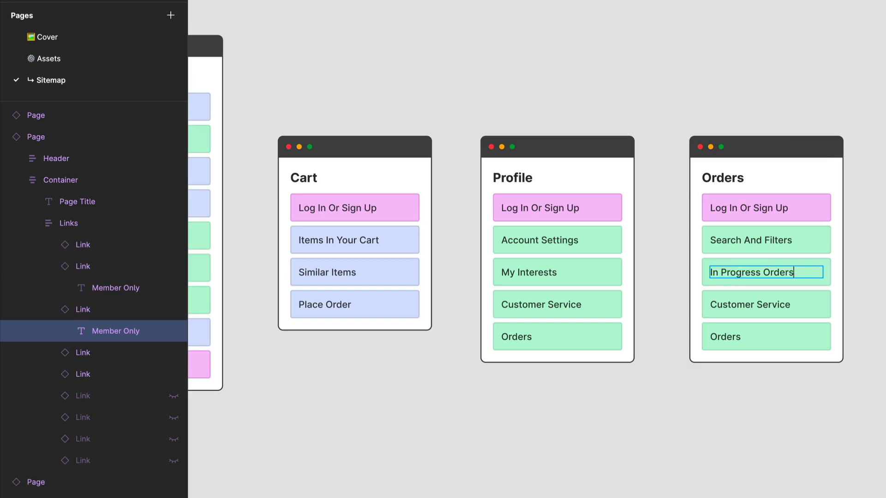
double_click(764, 305)
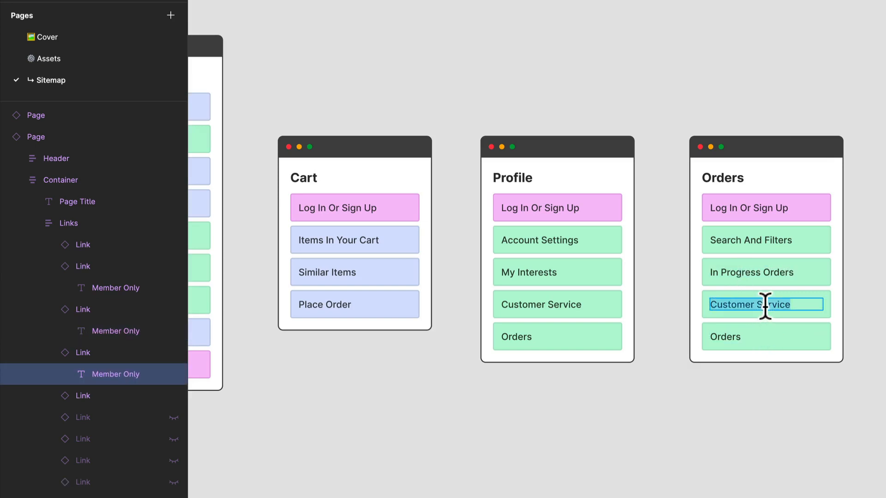
text(Past Or)
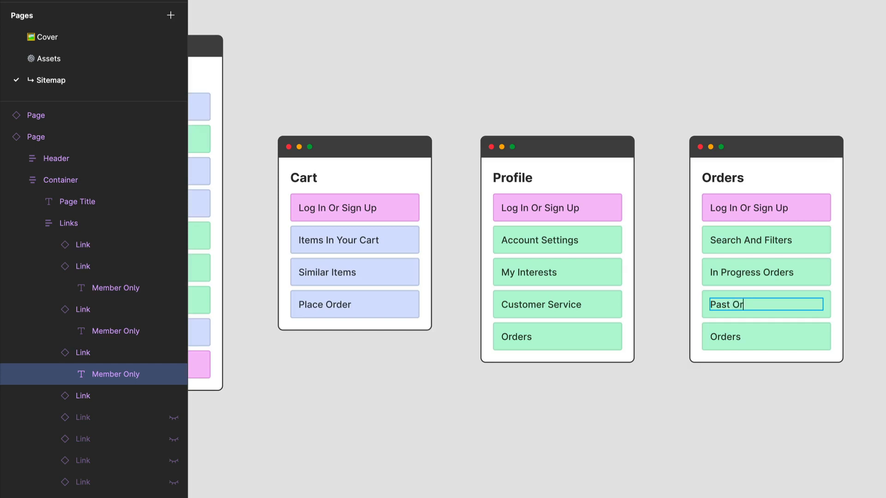
text(ders)
Change the text of the Orders card's fifth link to "Help Section"
click(744, 338)
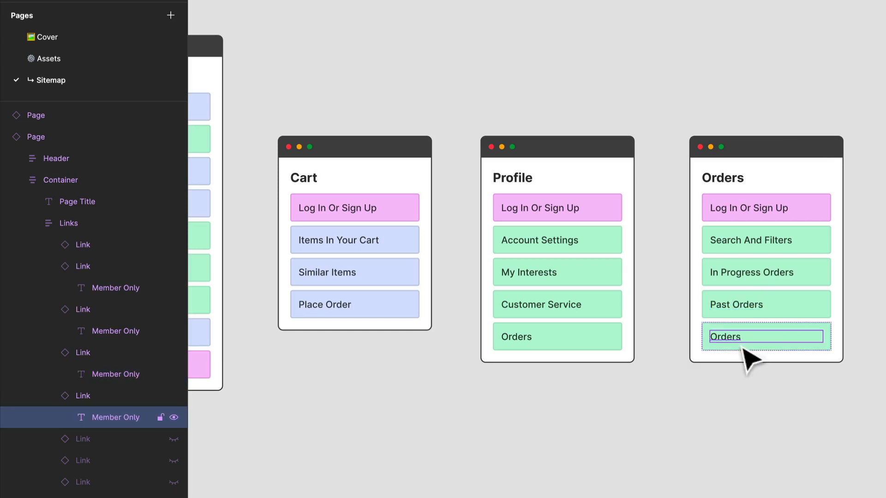
double_click(740, 340)
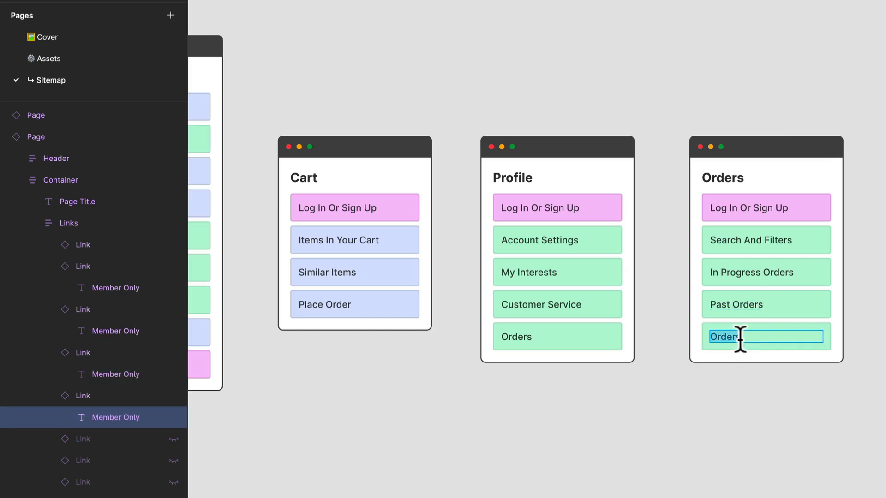
text(Help Sec)
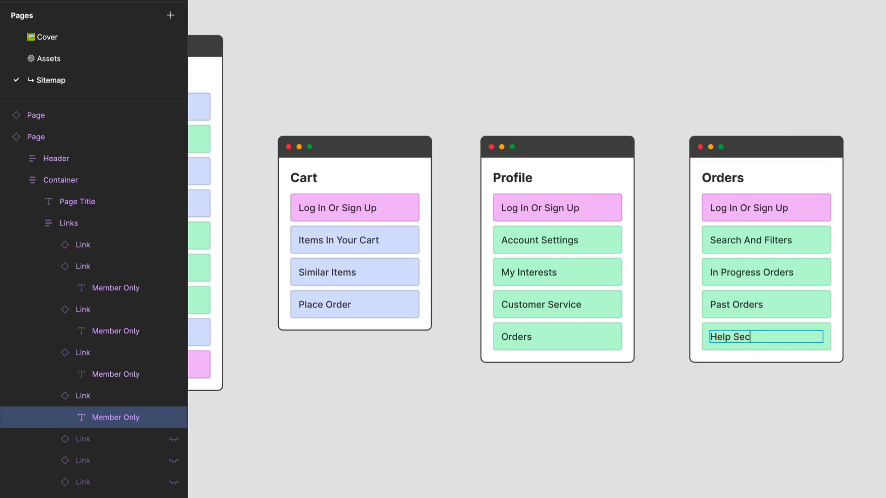
text(tion)
click(756, 400)
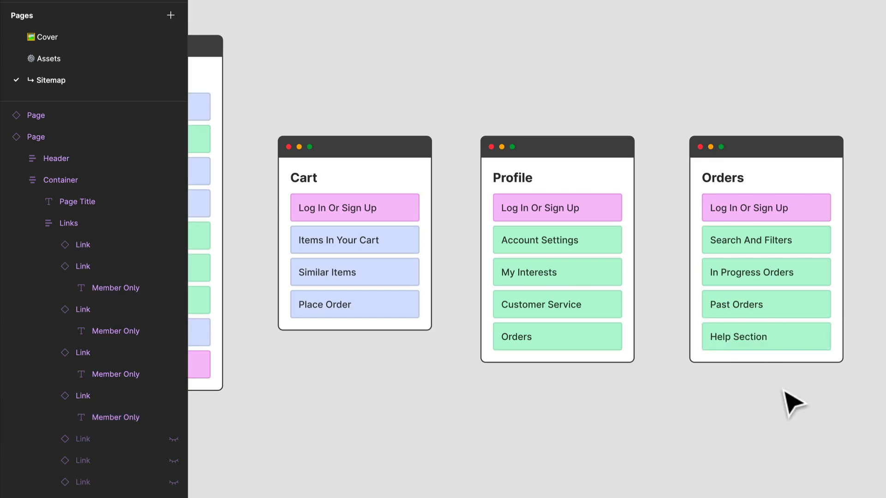
Duplicate the Orders card to its right, aligned with its top edge
click(779, 318)
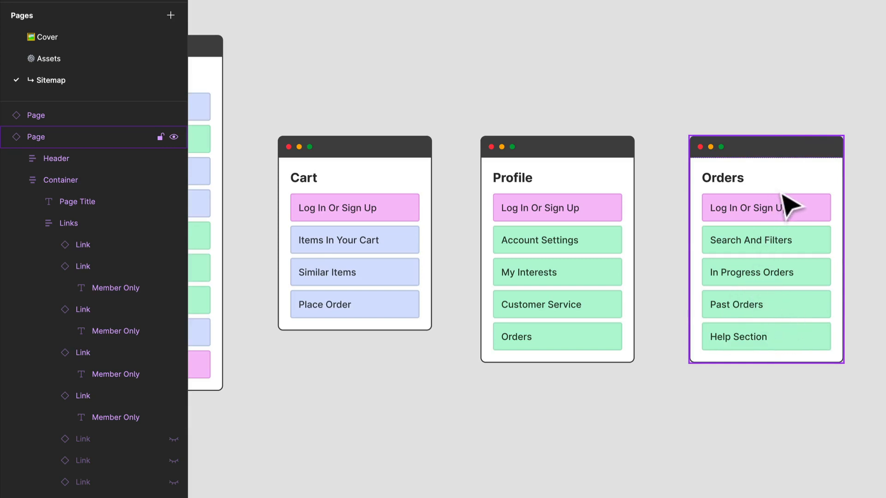
scroll(774, 279, down, 1)
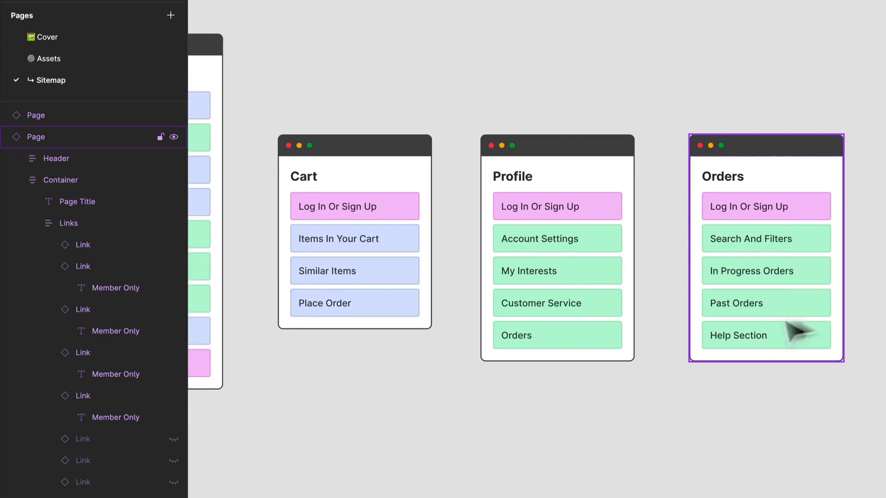
scroll(791, 331, down, 1)
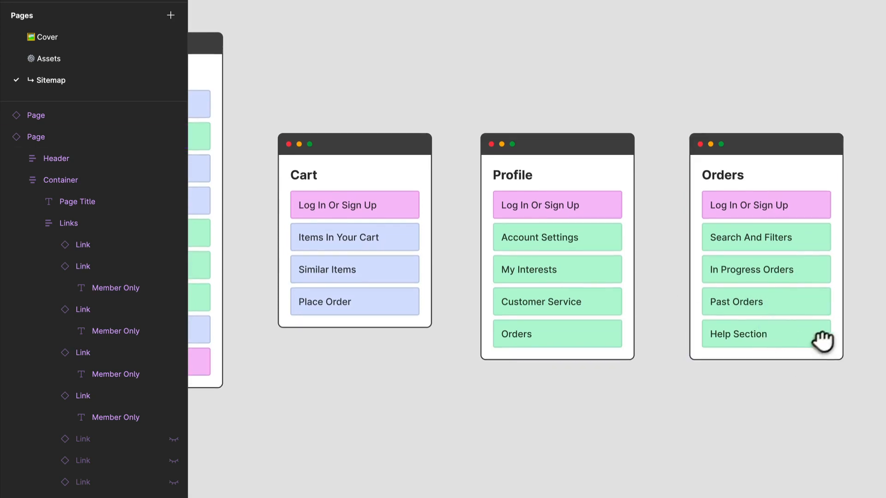
drag(820, 340, 722, 355)
drag(771, 320, 698, 336)
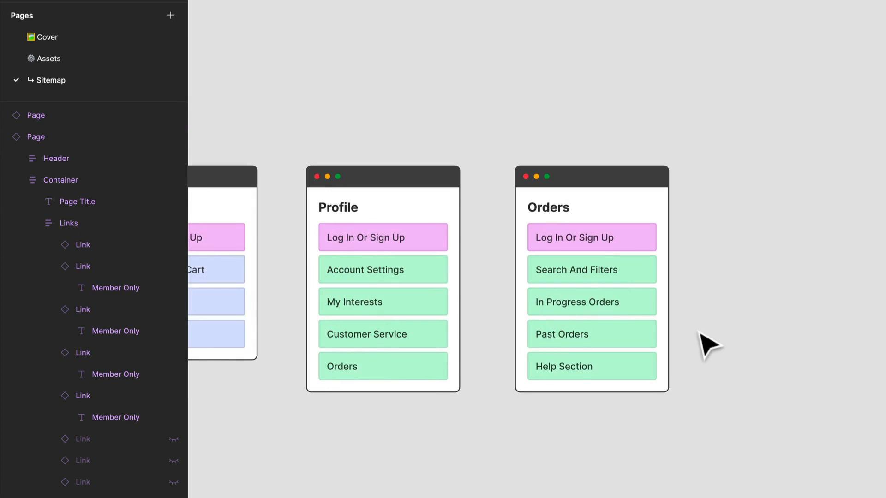
scroll(708, 345, down, 1)
click(642, 209)
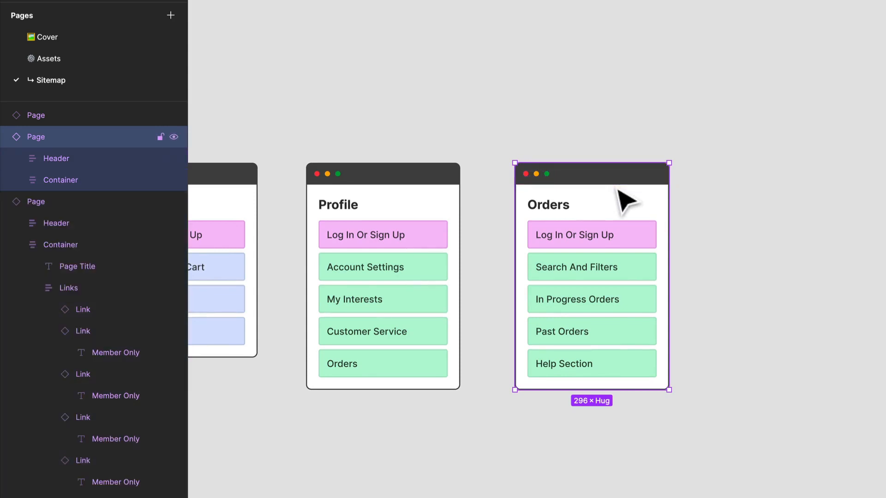
scroll(642, 242, down, 3)
drag(632, 231, 798, 227)
Change the title of the duplicated Orders card to "Wishlists"
scroll(741, 303, left, 10)
scroll(741, 302, up, 2)
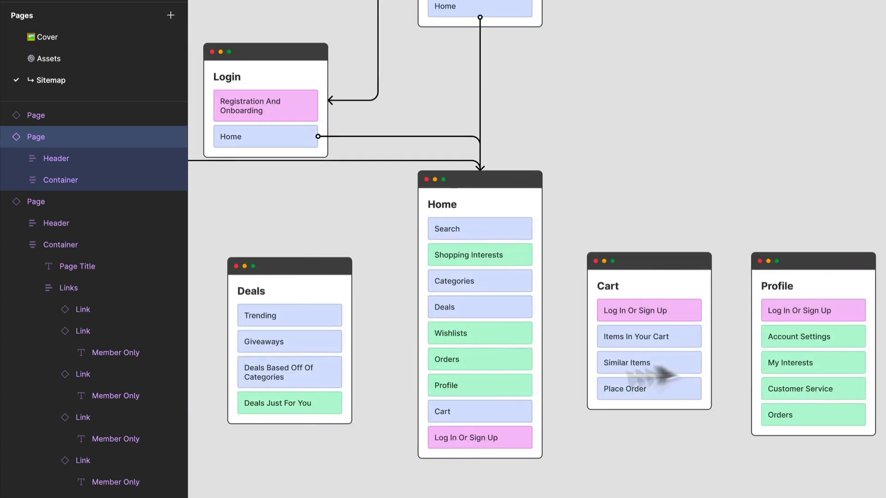
scroll(534, 356, right, 10)
scroll(484, 360, down, 1)
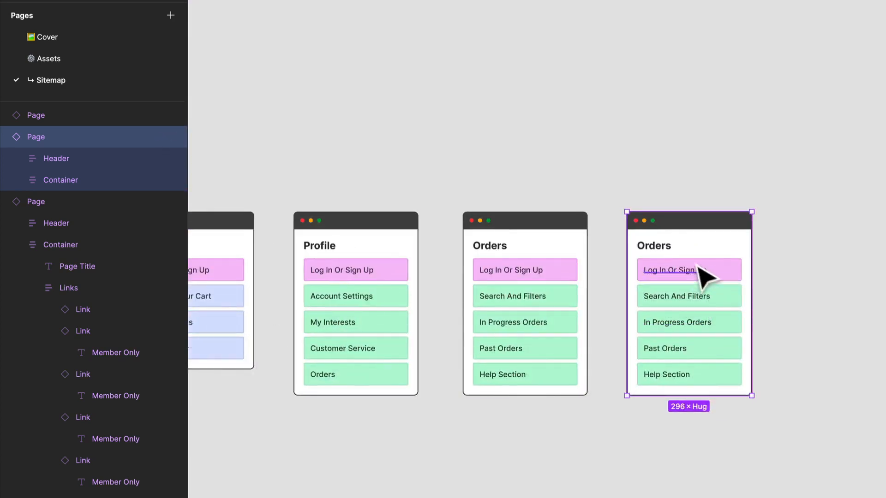
scroll(701, 272, up, 5)
scroll(632, 238, down, 3)
double_click(635, 138)
double_click(626, 132)
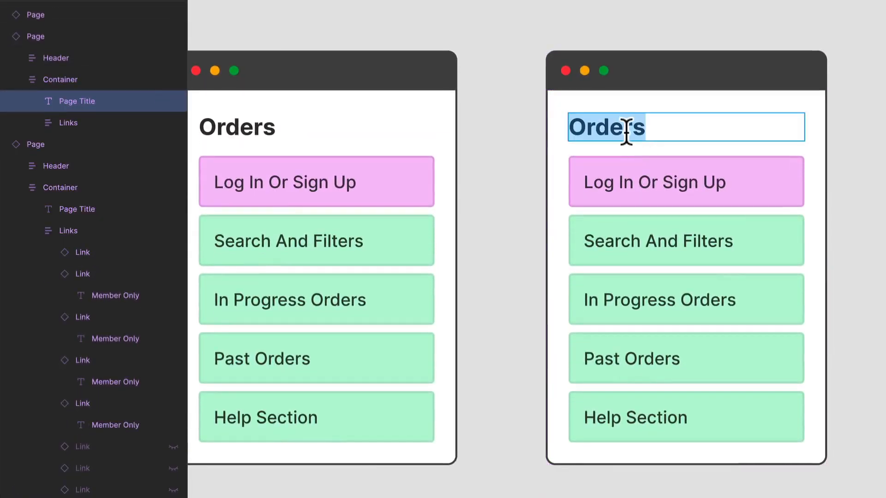
text(Wishlists)
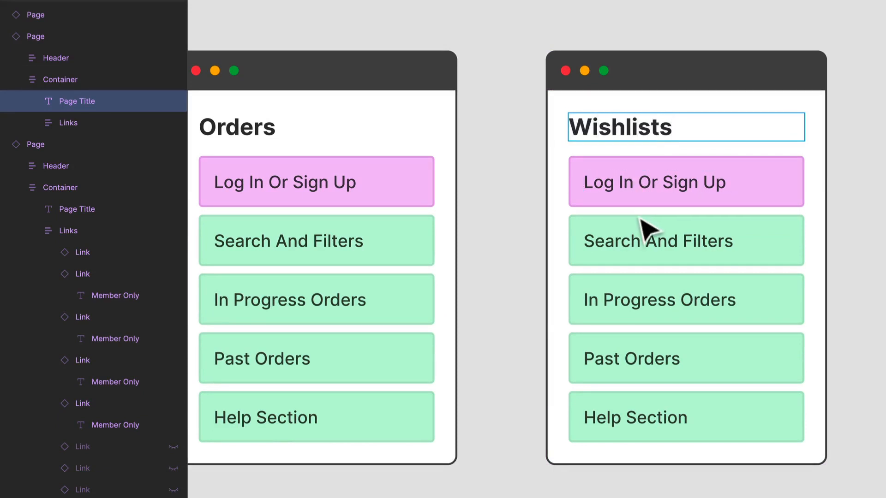
Change the text of the Wishlists card's second and third links to "Saved Items" and "Sharing Options"
double_click(636, 235)
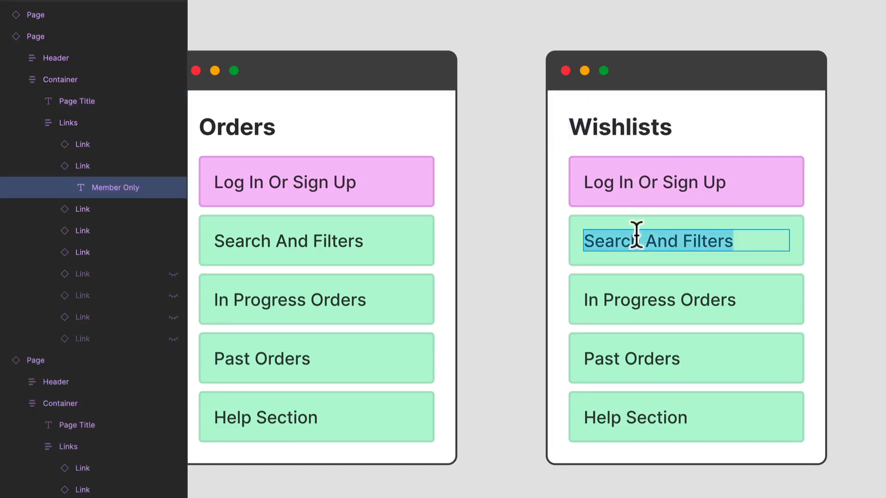
text(Saved Item)
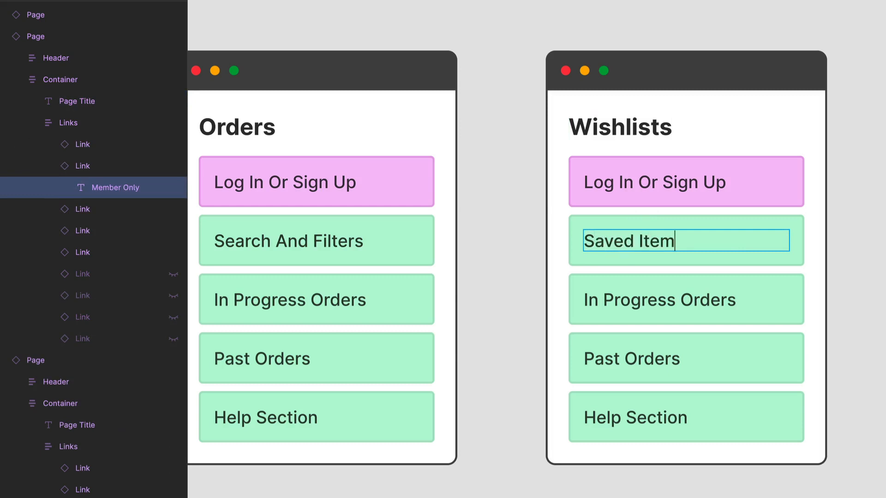
text(s)
double_click(632, 288)
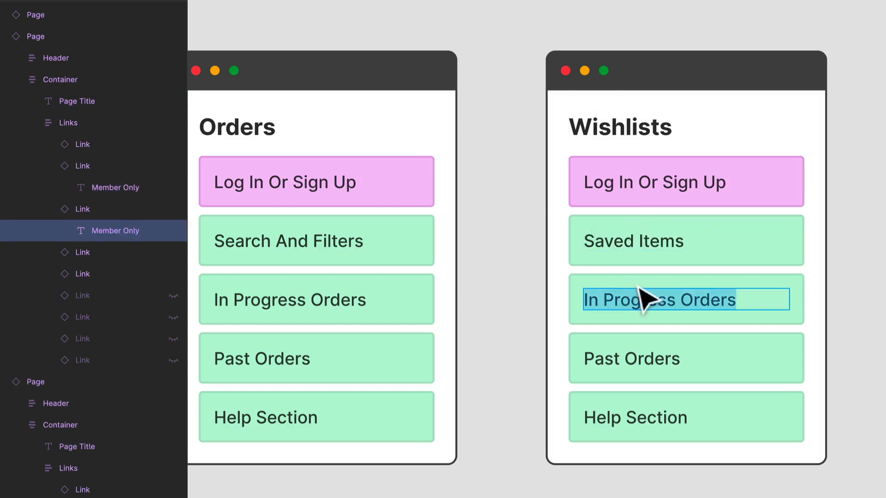
text(Sh)
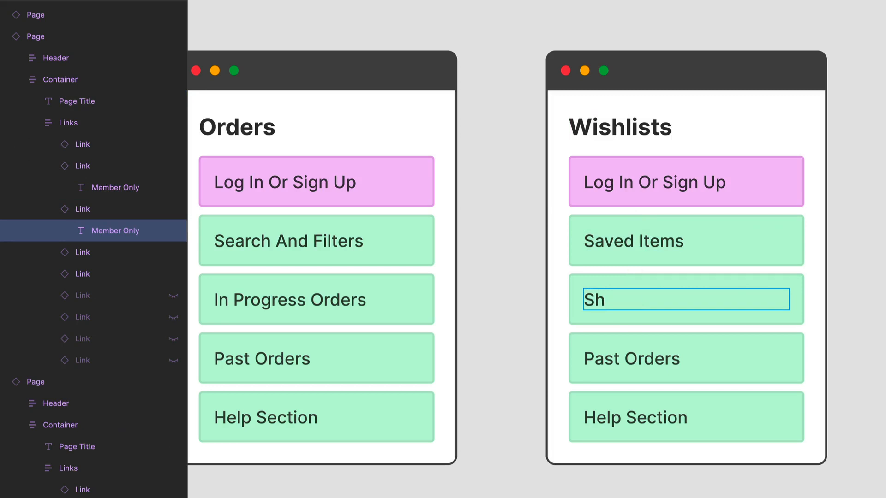
text(aring Options)
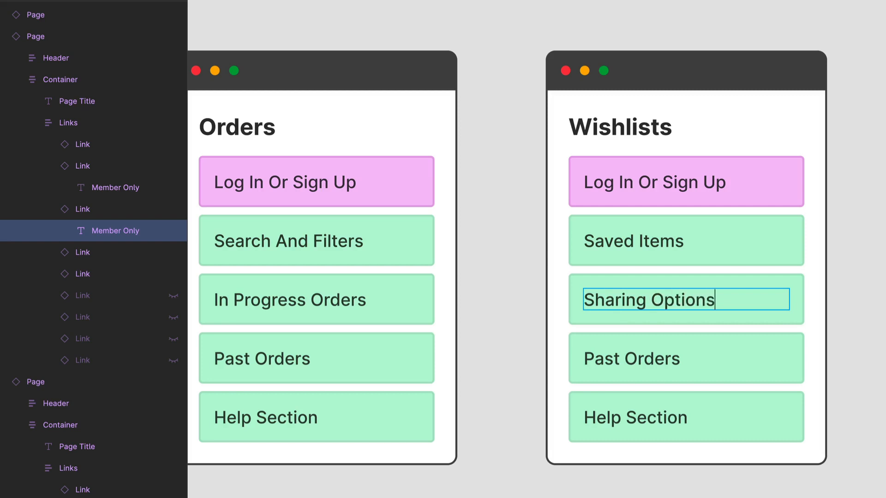
Change the Wishlists card's fourth link to "Similar Items" and remove the Help Section link below it
double_click(630, 359)
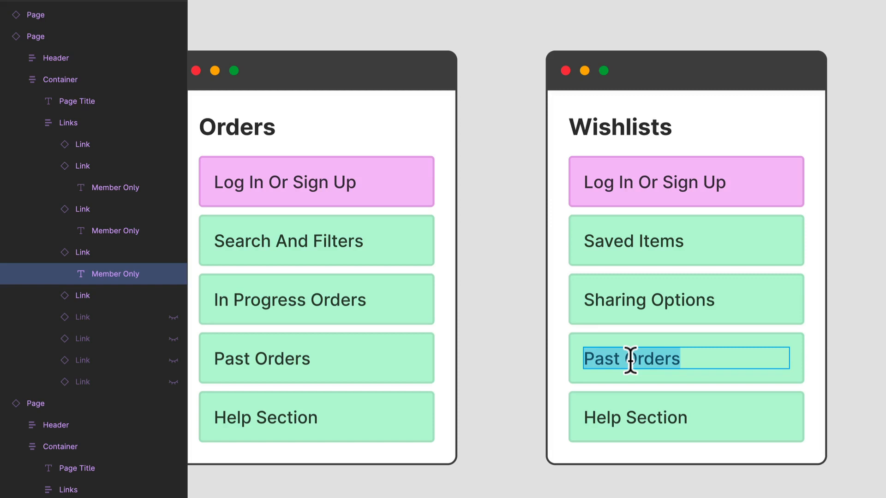
text(Similar )
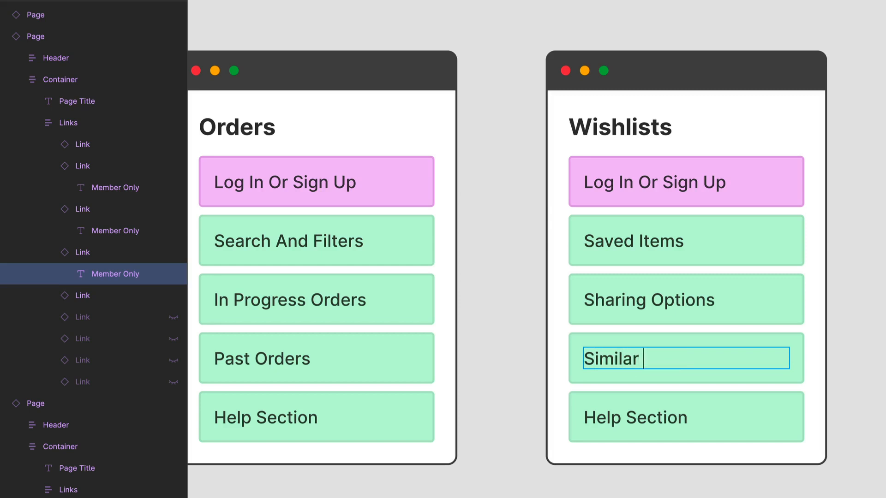
text(Items)
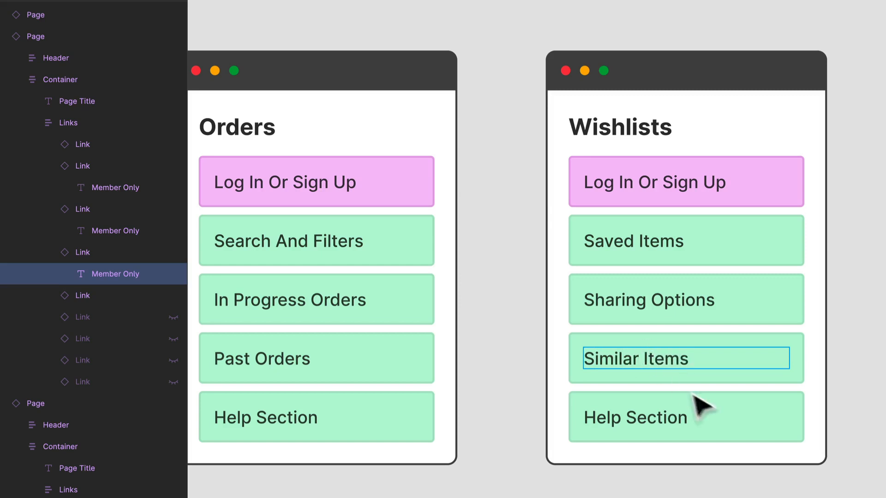
click(758, 428)
key(Delete)
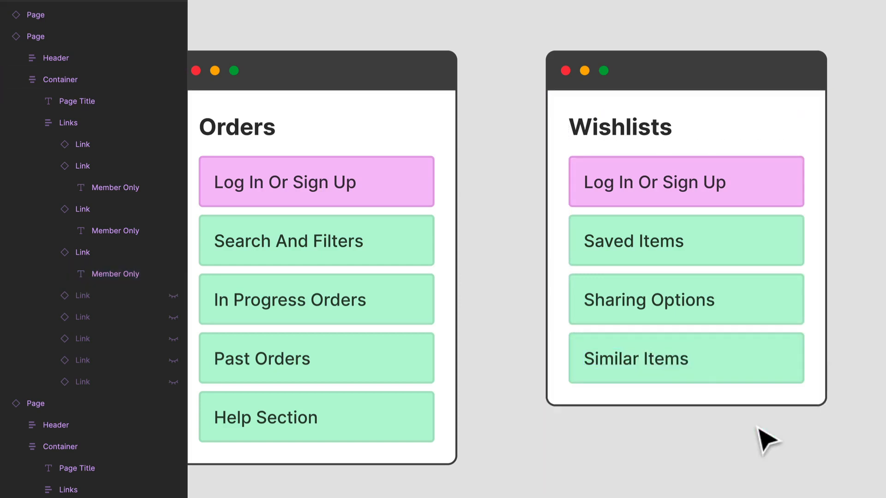
Delete the spare "Page Title" template card below the row of page cards
scroll(579, 291, down, 5)
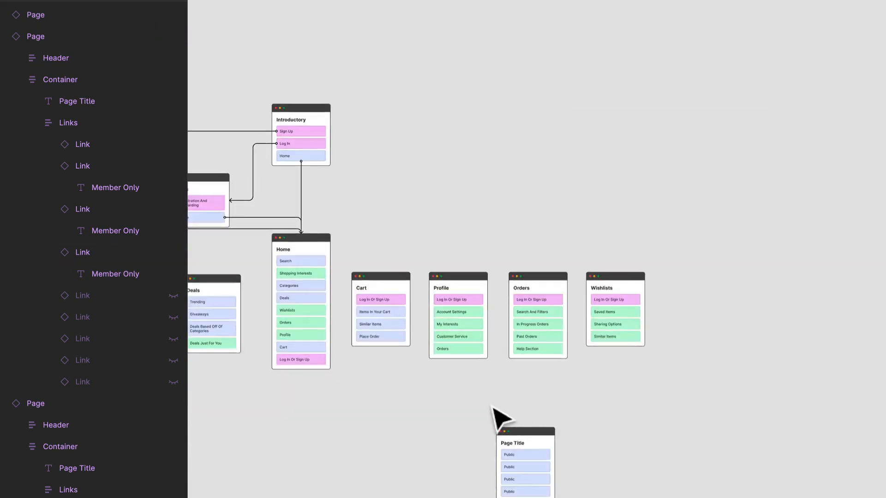
drag(493, 407, 561, 232)
scroll(504, 256, up, 3)
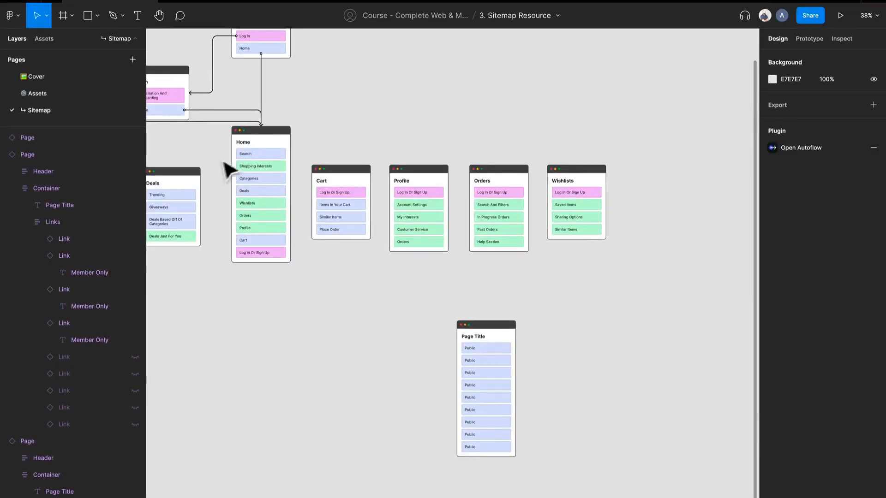
drag(385, 251, 471, 323)
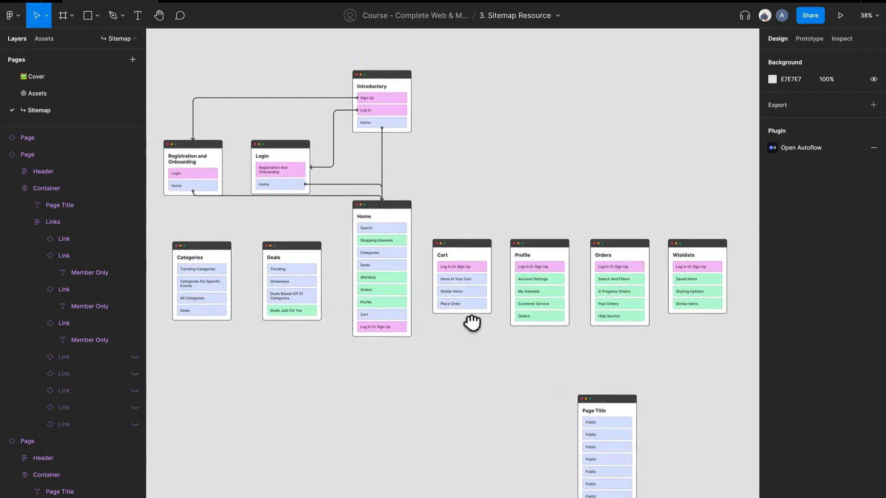
scroll(384, 233, up, 3)
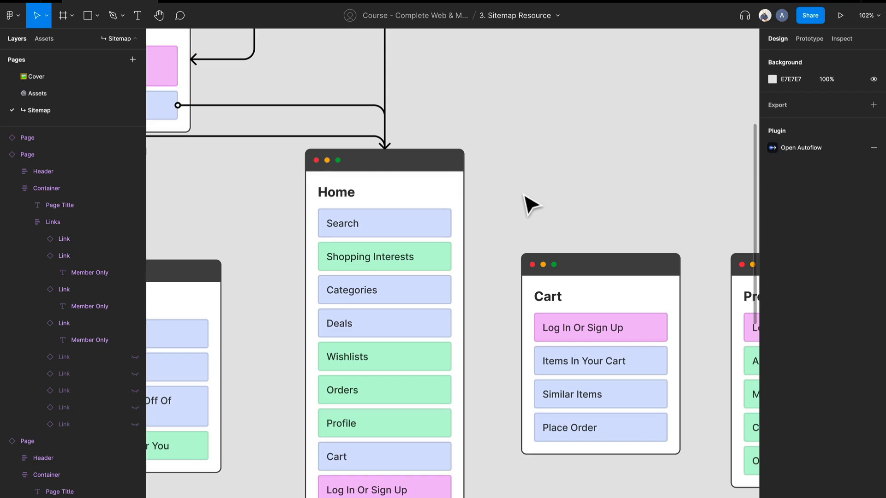
scroll(531, 205, down, 5)
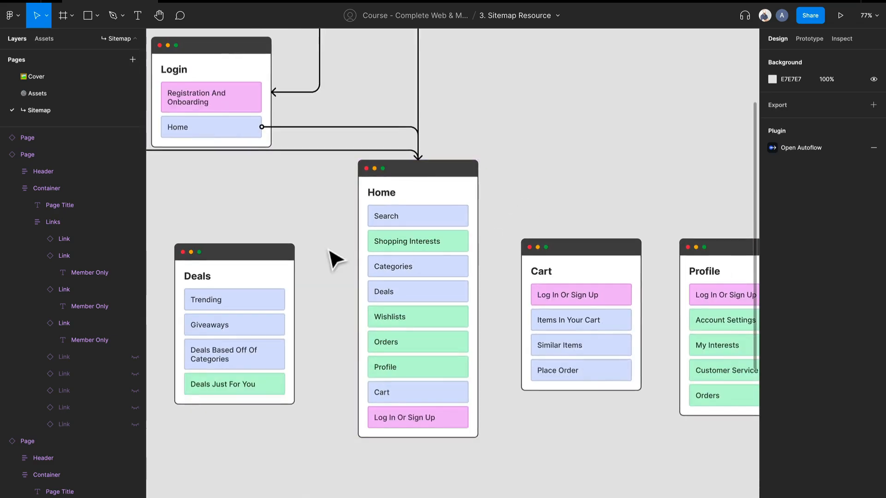
scroll(389, 258, down, 10)
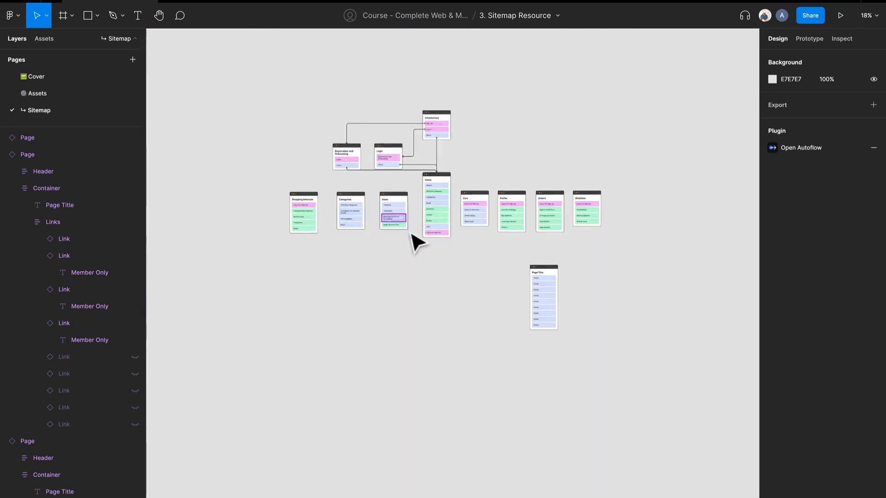
click(574, 282)
key(Delete)
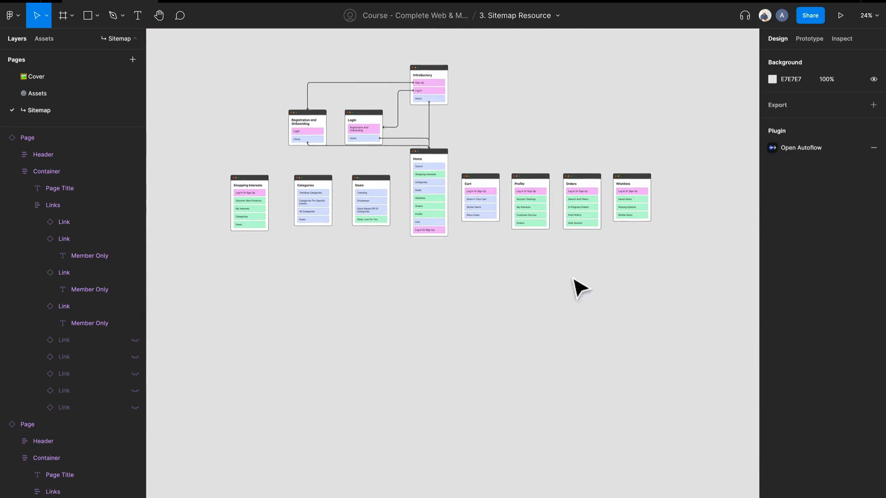
Move the seven page cards on both sides of Home, from Shopping Interests to Wishlists, down below the Home card
drag(667, 251, 459, 154)
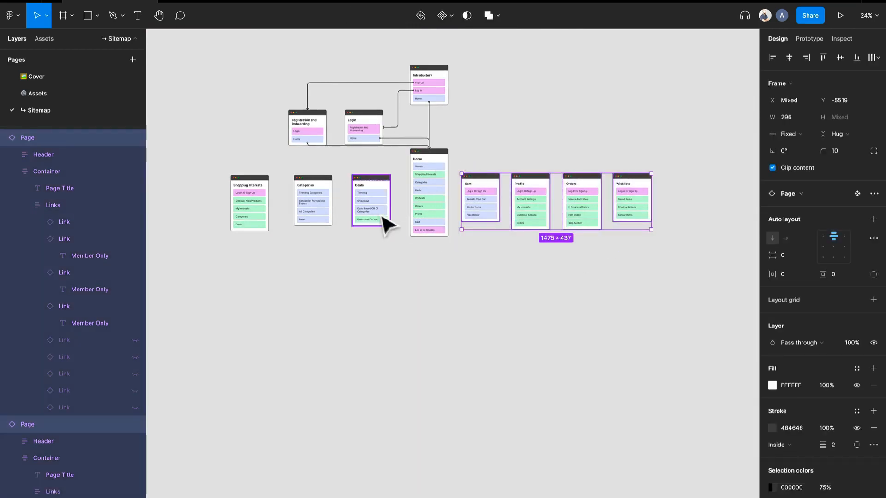
drag(392, 238, 154, 173)
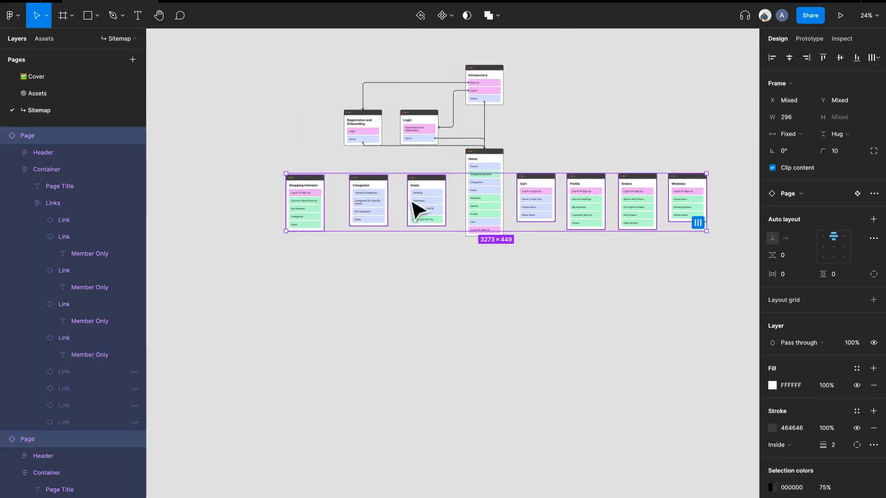
drag(413, 203, 423, 288)
Open the Autoflow plugin with the Home card and the row of cards below it in view
scroll(488, 217, up, 5)
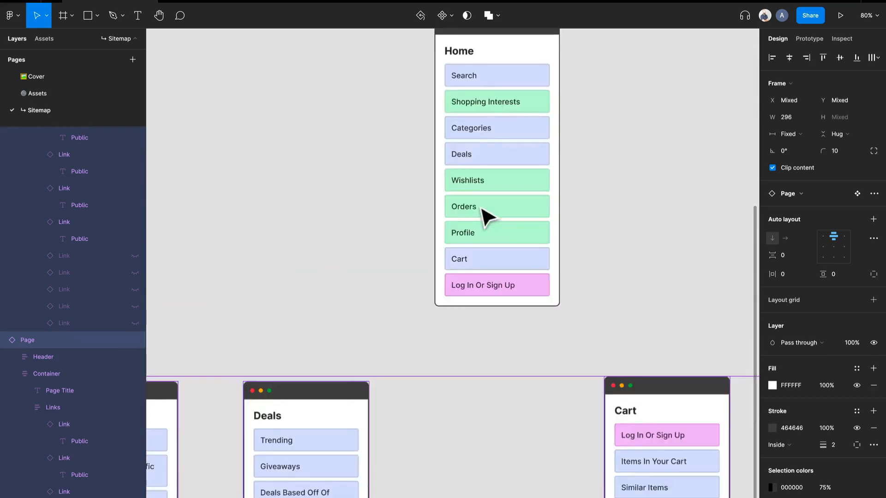
scroll(487, 217, down, 2)
click(470, 123)
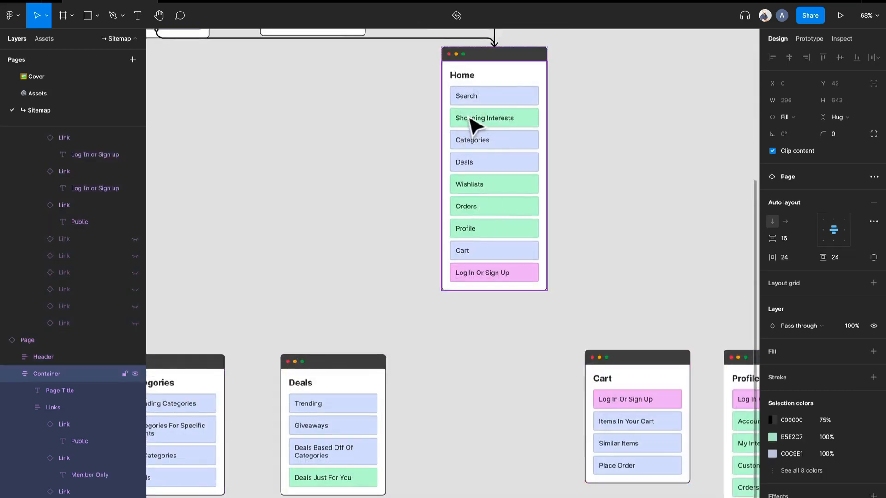
click(387, 148)
right_click(308, 146)
mouse_move(367, 235)
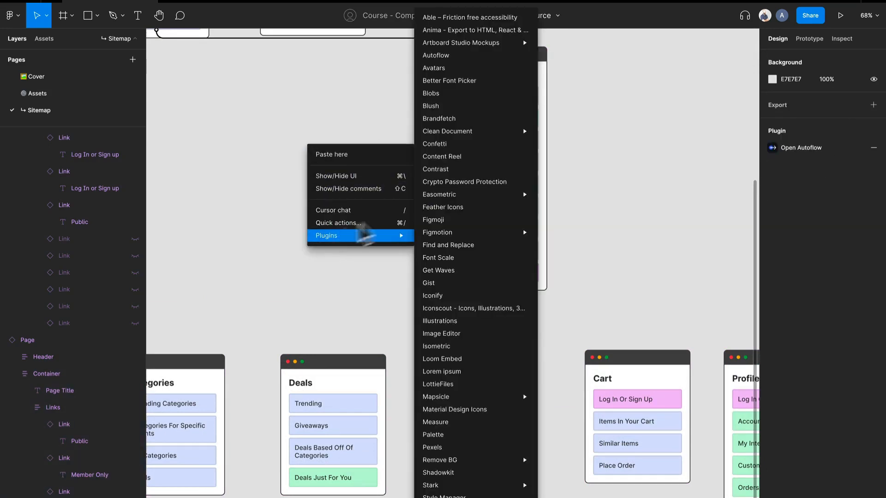
click(450, 55)
scroll(362, 209, down, 2)
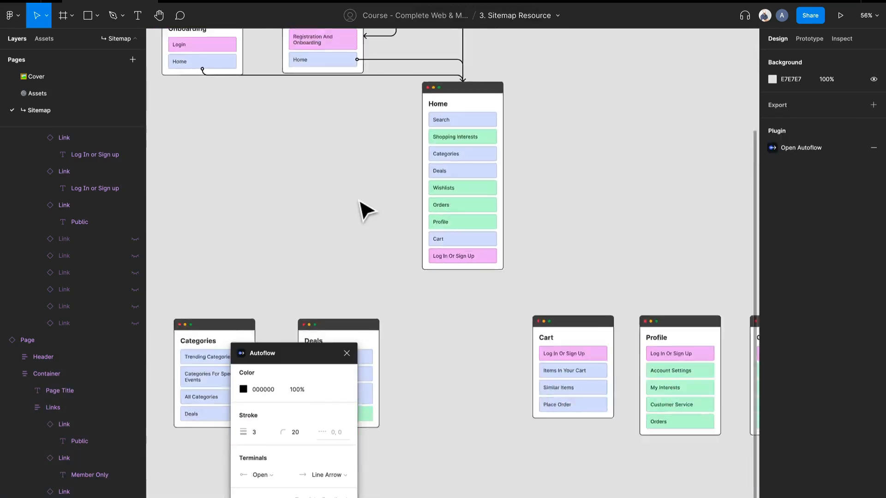
Connect Home's Shopping Interests link to the Shopping Interests card with an Autoflow arrow
scroll(360, 203, down, 2)
drag(286, 271, 343, 209)
drag(245, 235, 304, 286)
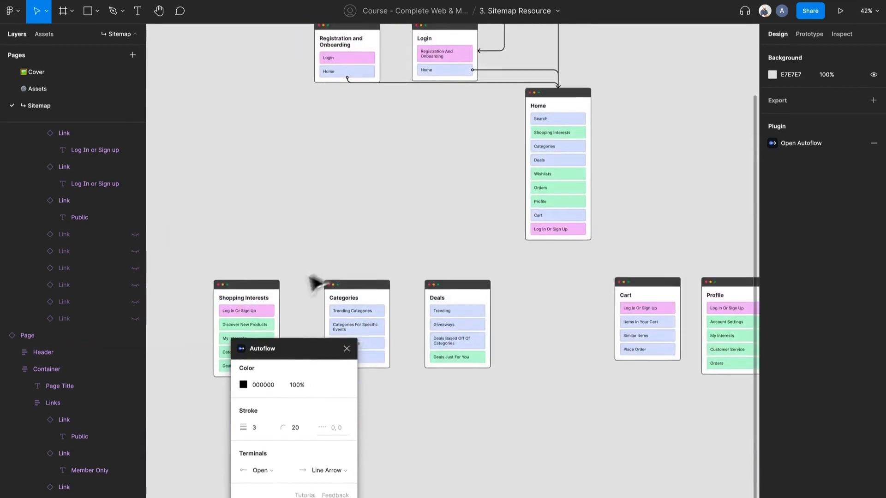
click(561, 134)
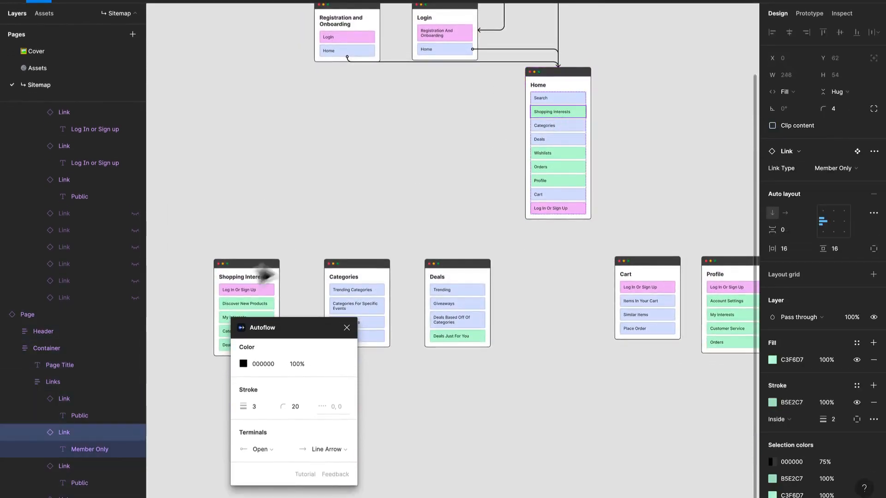
shift+click(249, 291)
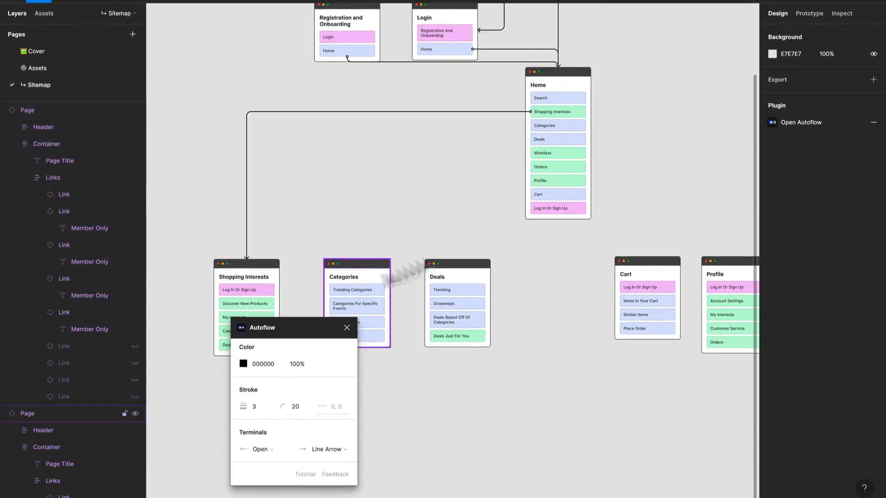
Draw Autoflow arrows from Home's Categories and Deals links to the Categories and Deals cards
click(557, 128)
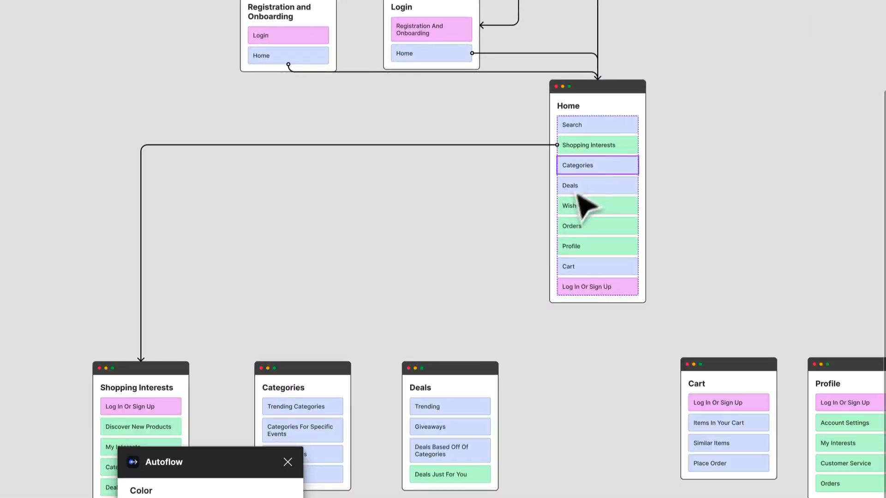
shift+click(317, 416)
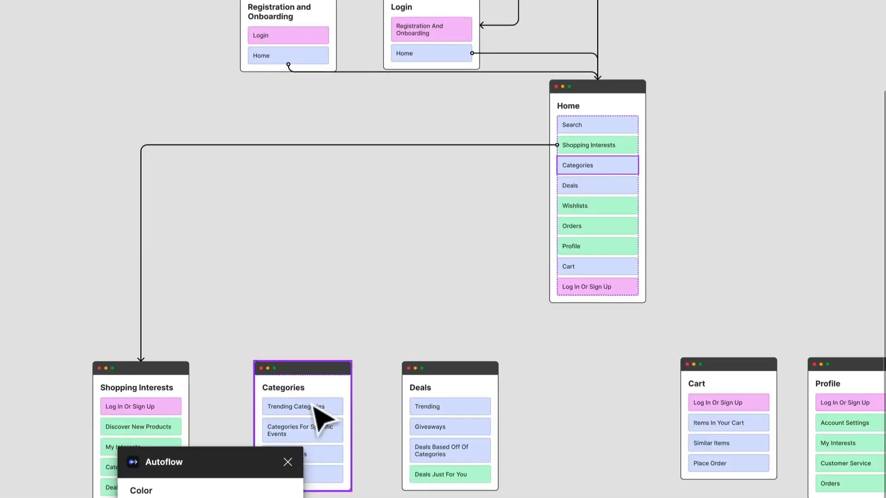
click(585, 187)
shift+click(456, 388)
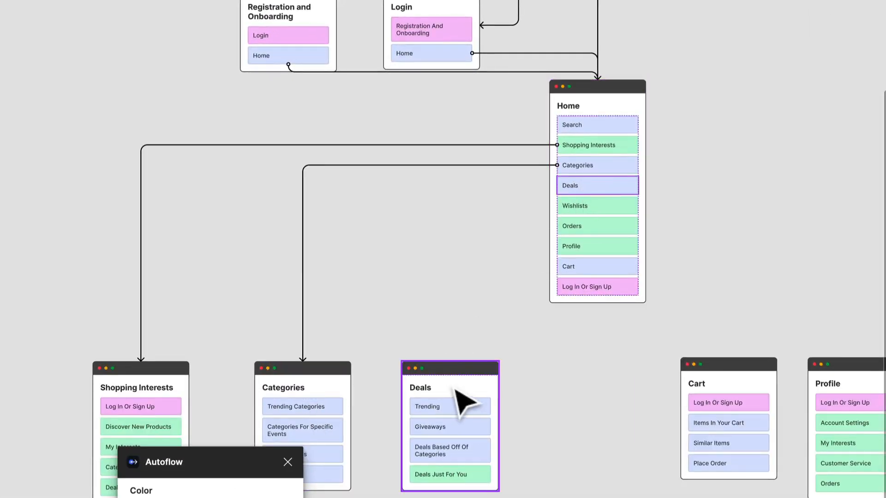
Draw Autoflow arrows from Home's Wishlists and Orders links to the Wishlists and Orders cards
scroll(583, 382, right, 10)
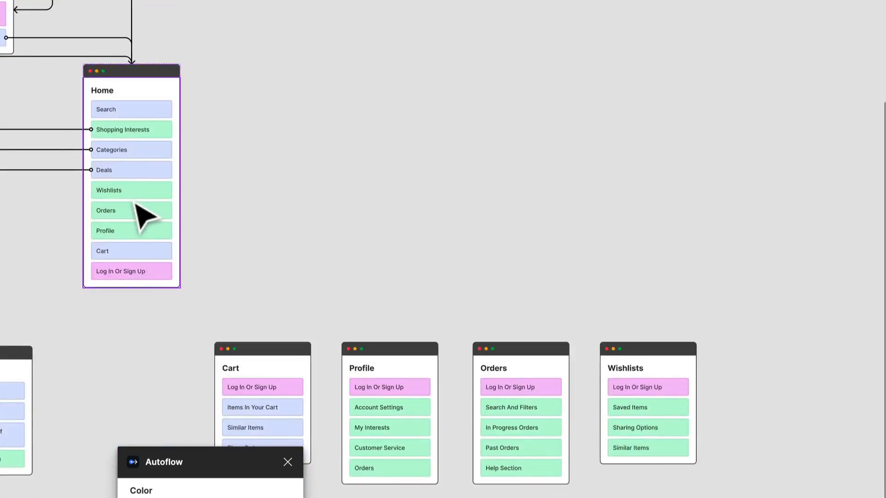
click(149, 191)
shift+click(677, 416)
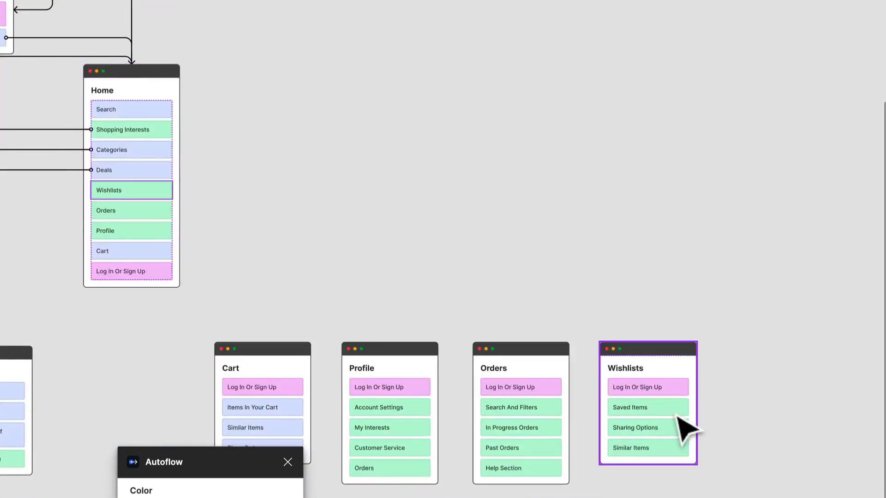
click(122, 219)
click(119, 211)
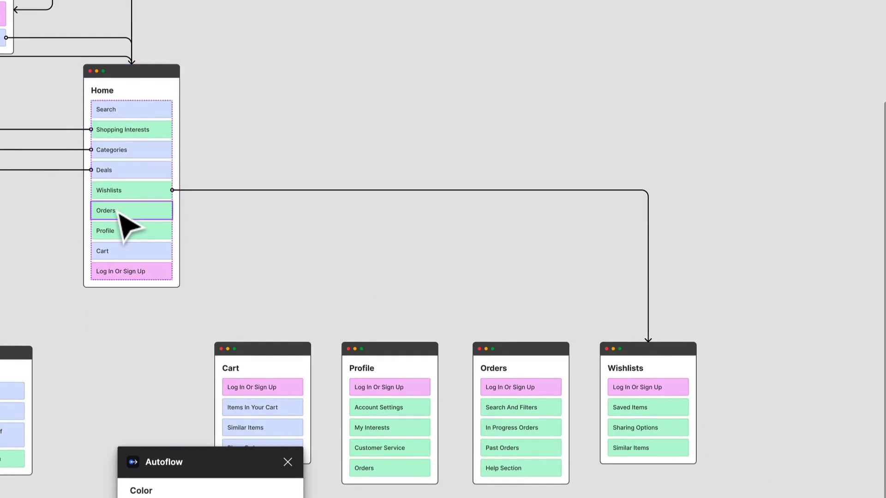
shift+click(530, 383)
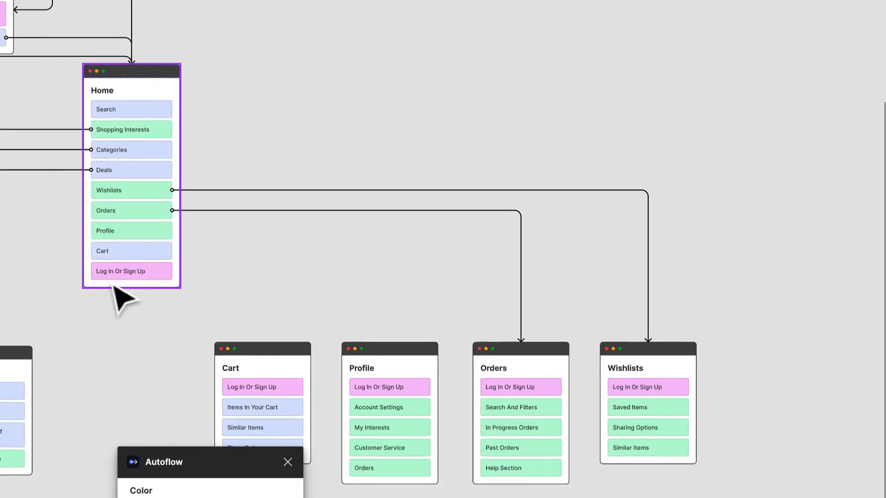
Draw Autoflow arrows from Home's Profile and Cart links to the Profile and Cart cards
click(143, 251)
click(138, 233)
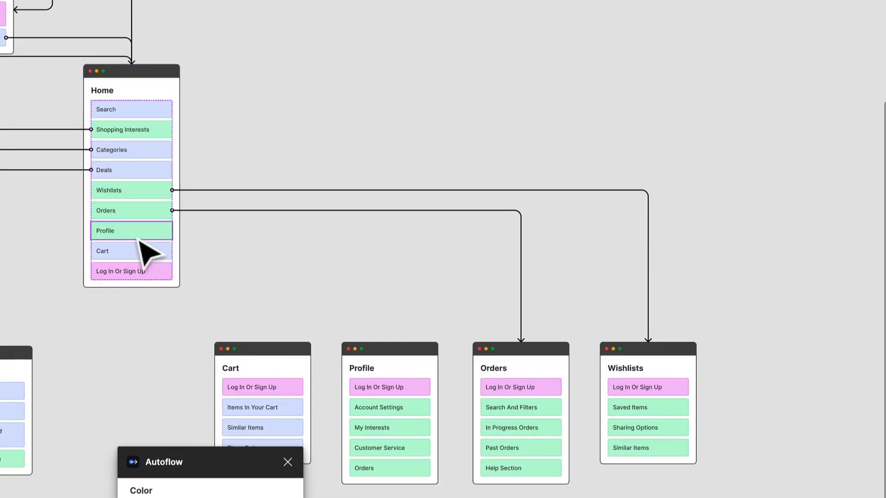
shift+click(420, 374)
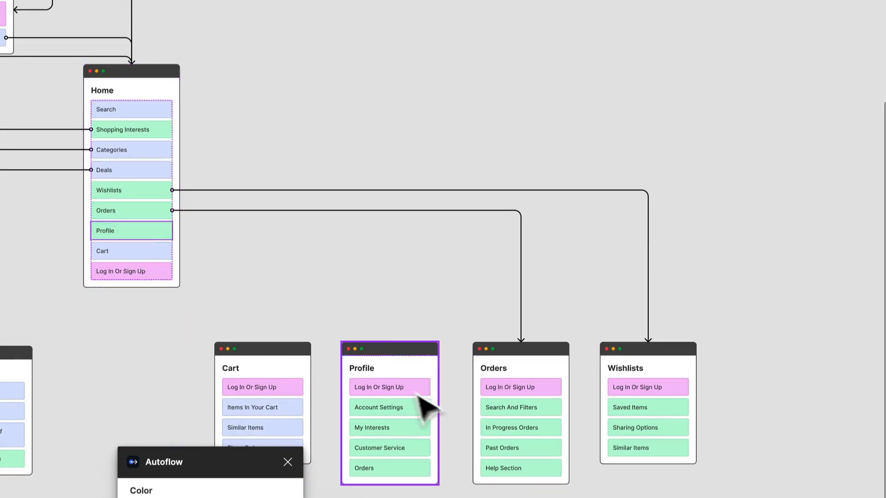
click(125, 259)
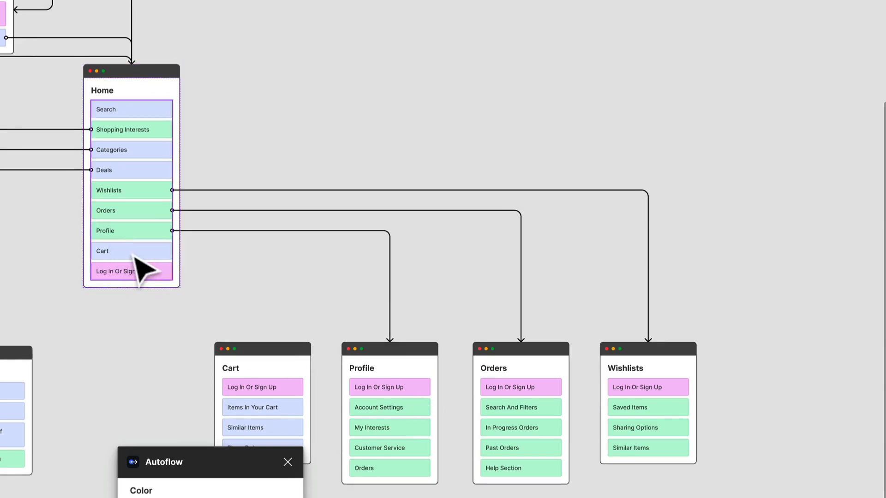
click(129, 254)
shift+click(253, 385)
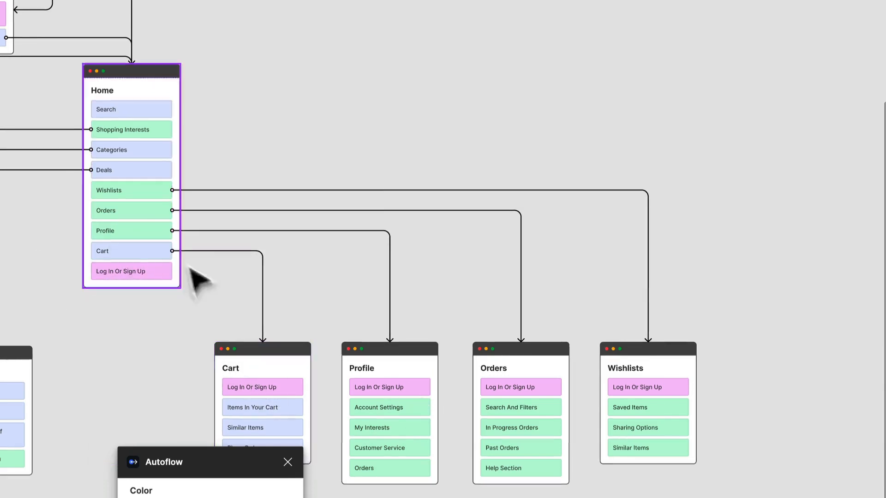
Close the Autoflow plugin after checking the arrows around the Home card
drag(138, 337, 401, 349)
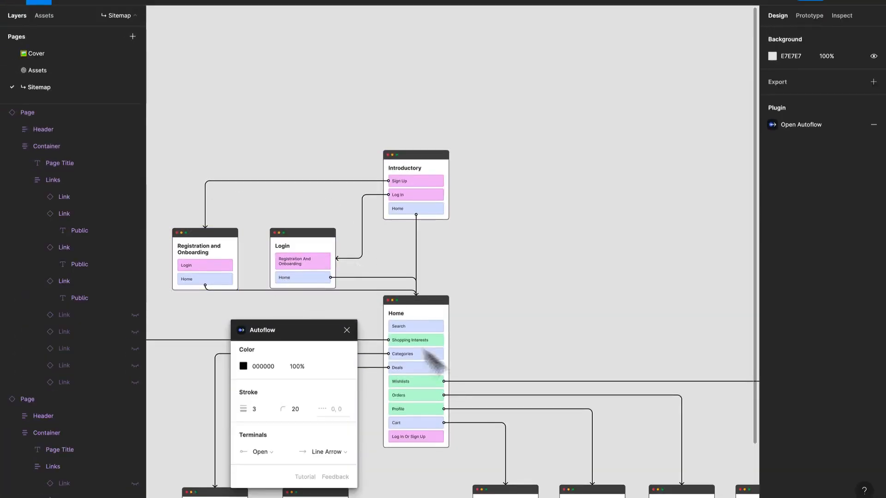
drag(400, 336, 323, 106)
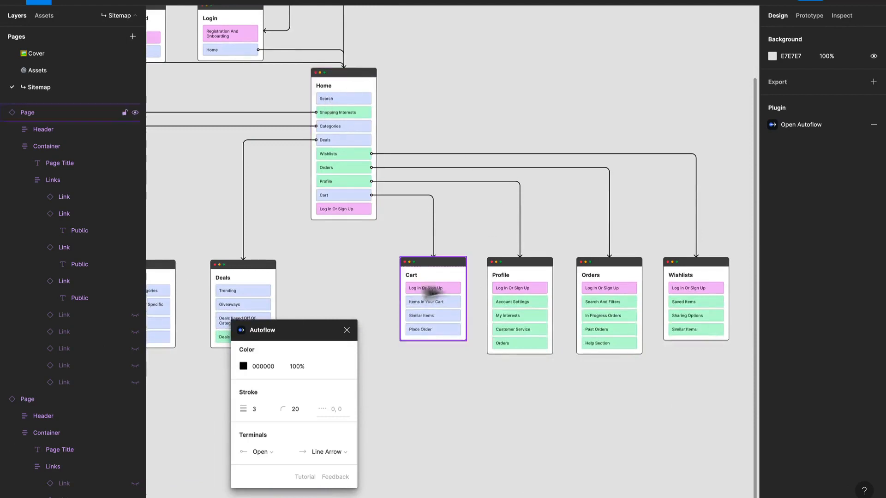
drag(400, 342, 396, 279)
click(351, 325)
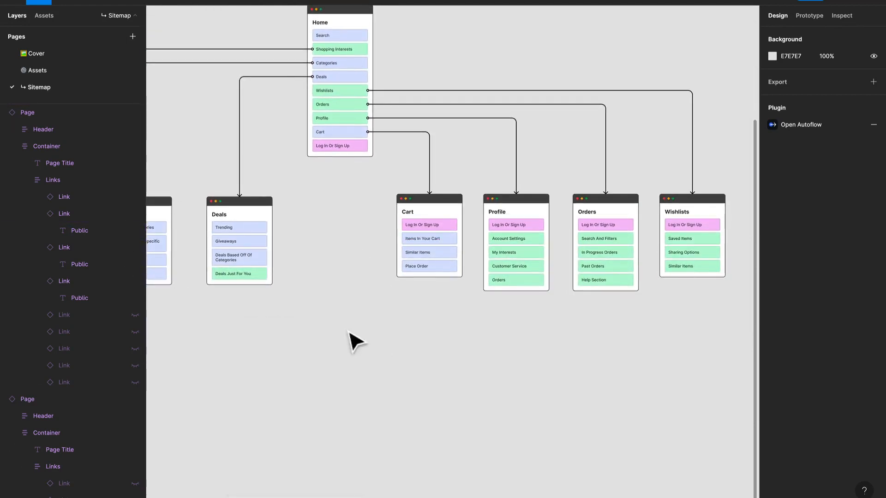
Examine the arrows leaving Home and the links on the page cards in the row below it
scroll(241, 276, up, 3)
scroll(326, 234, up, 3)
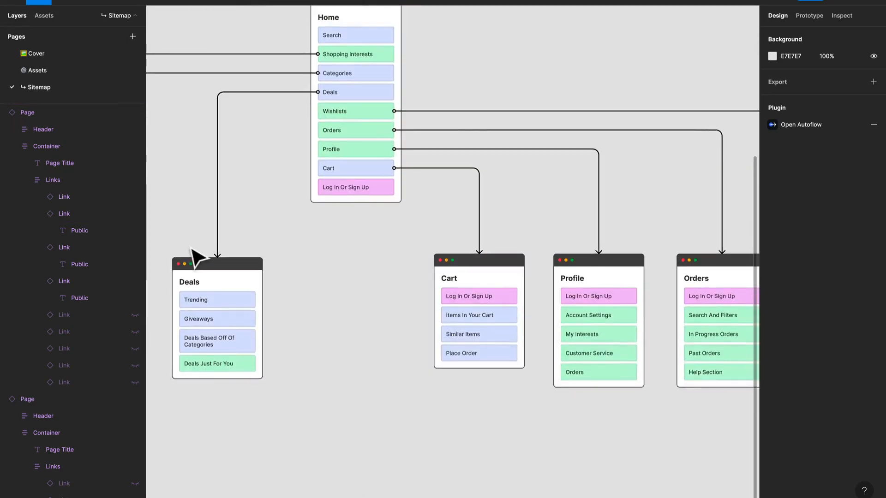
scroll(474, 402, down, 3)
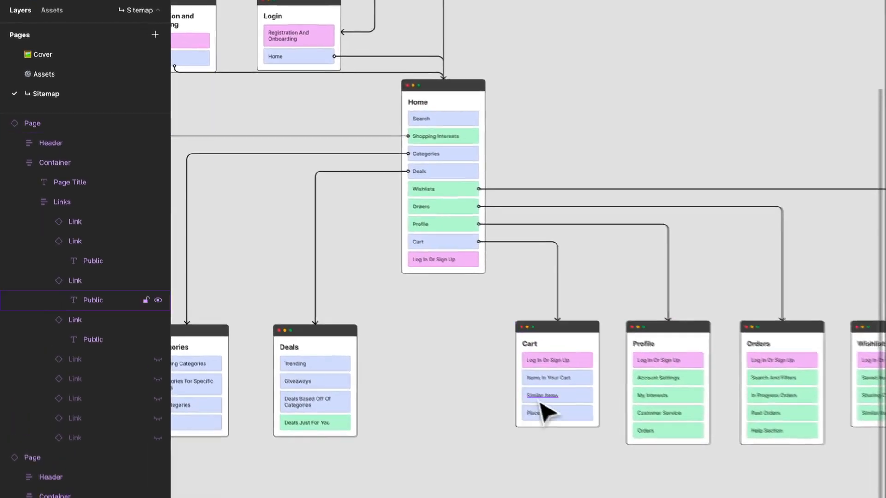
scroll(539, 401, up, 3)
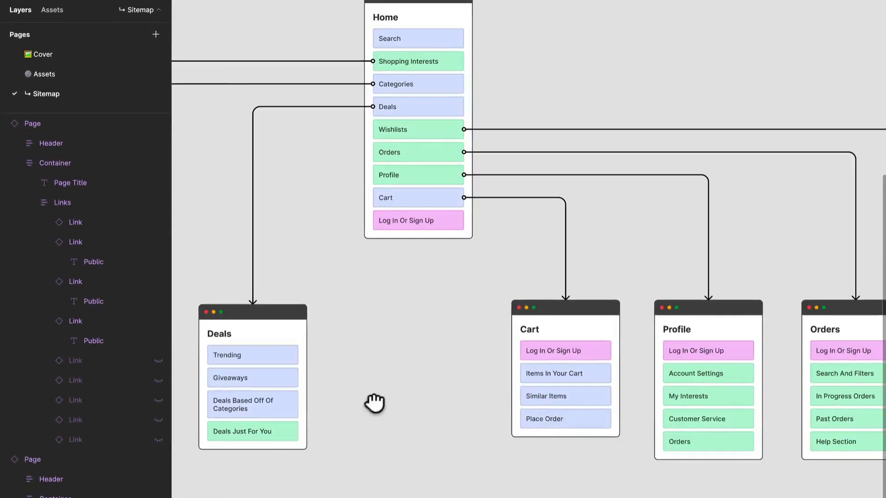
drag(374, 402, 471, 371)
click(639, 368)
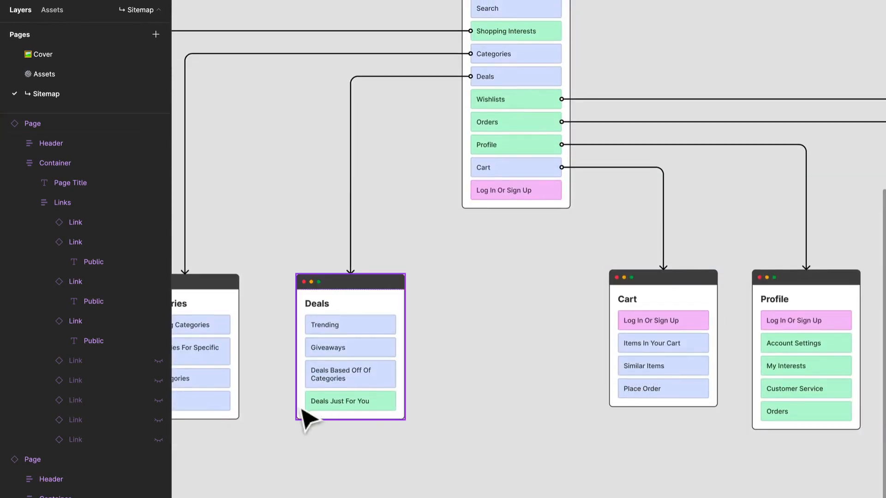
drag(304, 415, 502, 401)
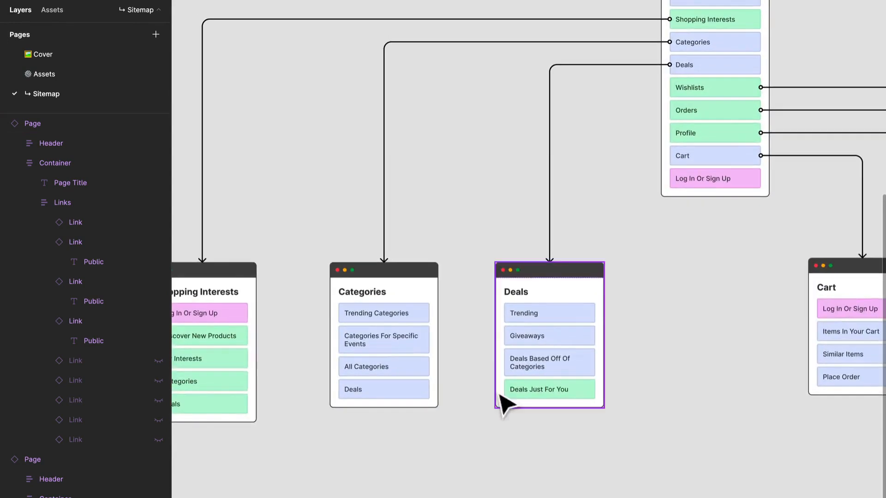